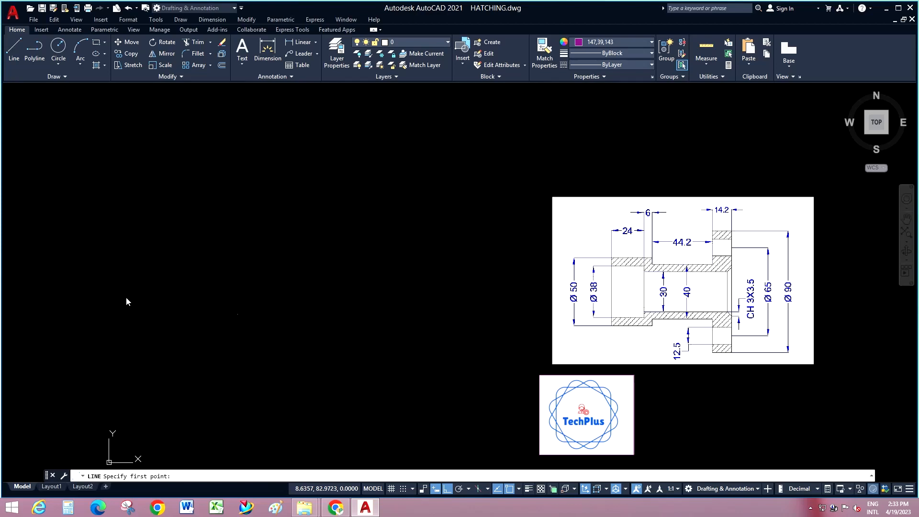
Draw a horizontal line 100 units long in the empty area beside the reference image as the centreline
click(126, 297)
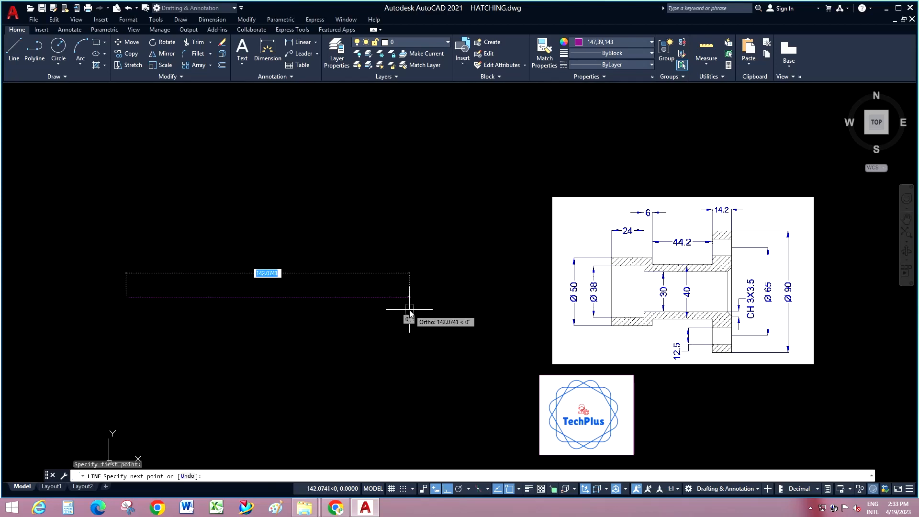
text(100)
key(Return)
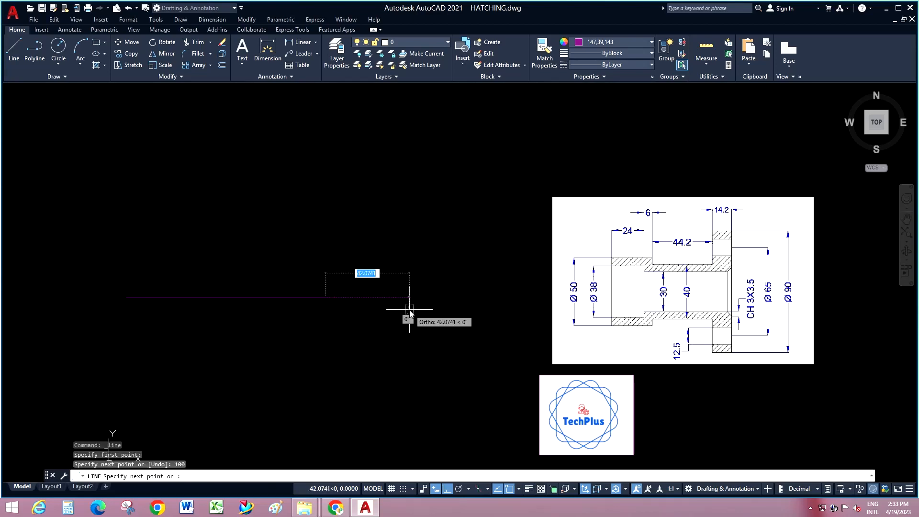
key(Escape)
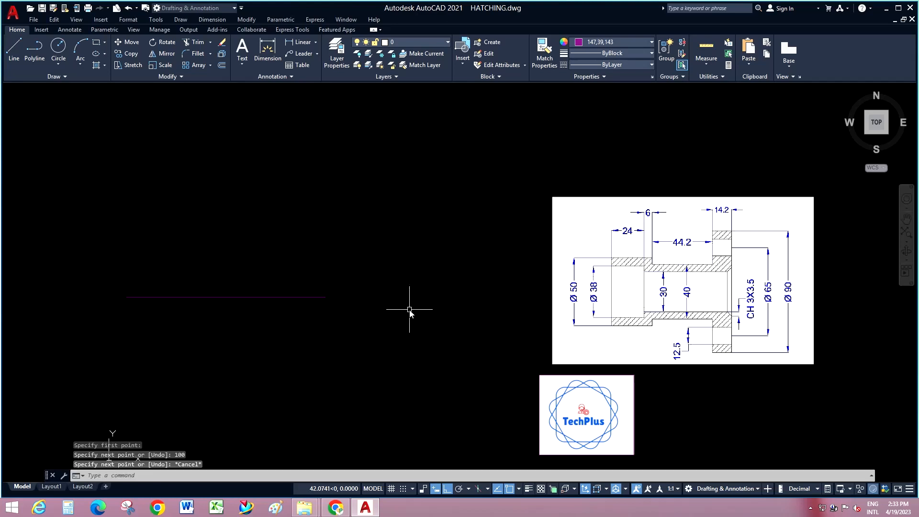
Set the current colour to red 205,32,39 and offset the horizontal centreline 25 units upward
click(607, 42)
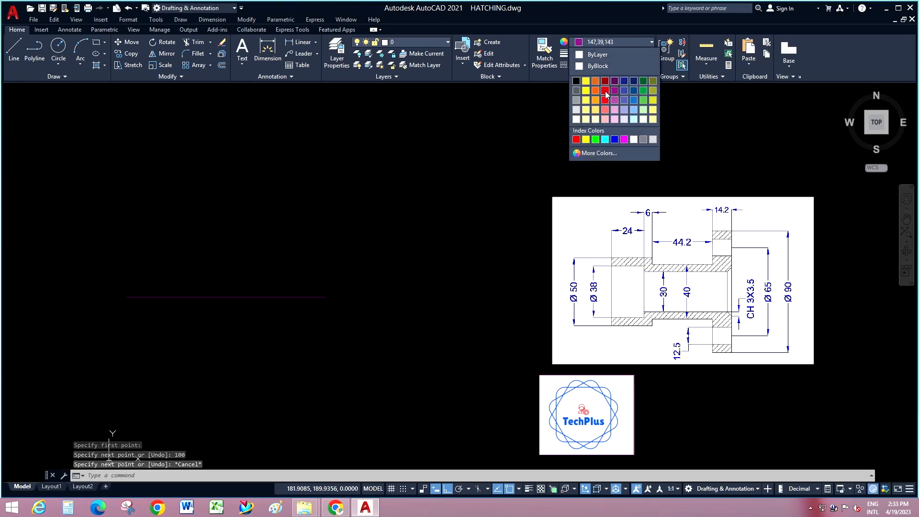
click(605, 90)
click(246, 19)
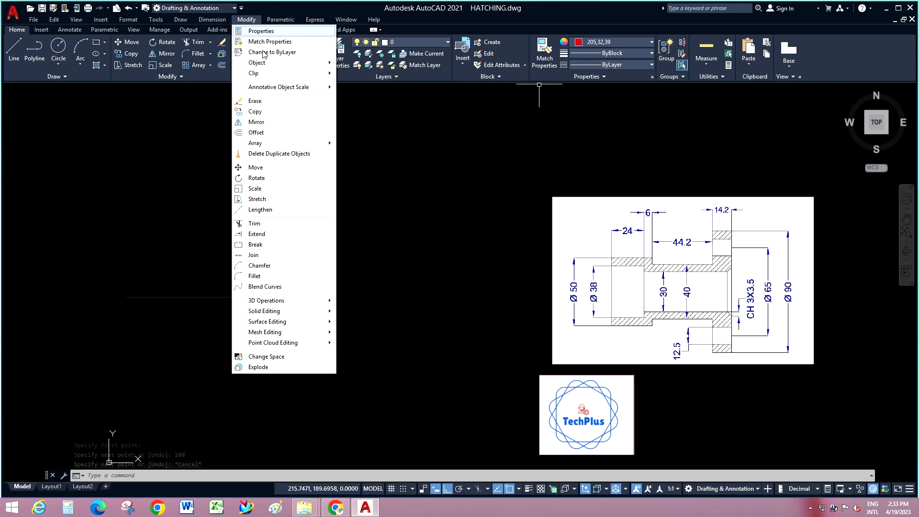
click(272, 133)
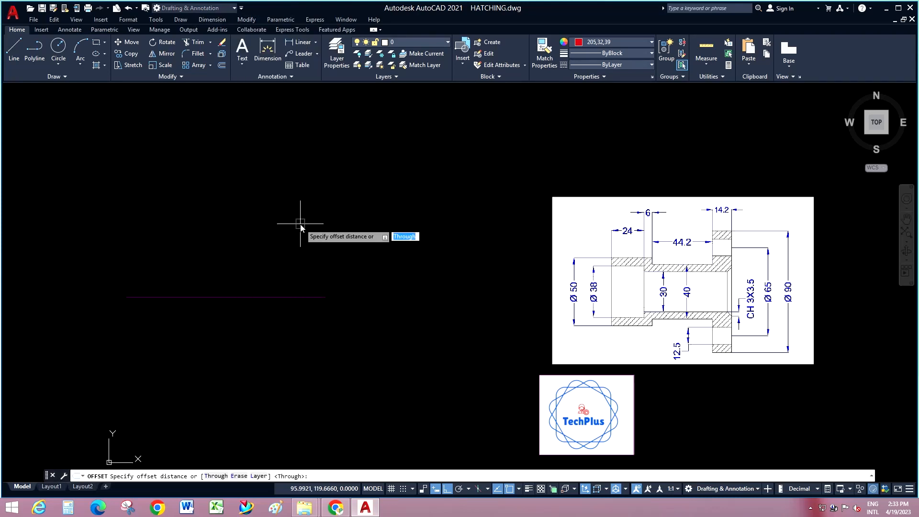
text(25)
key(Return)
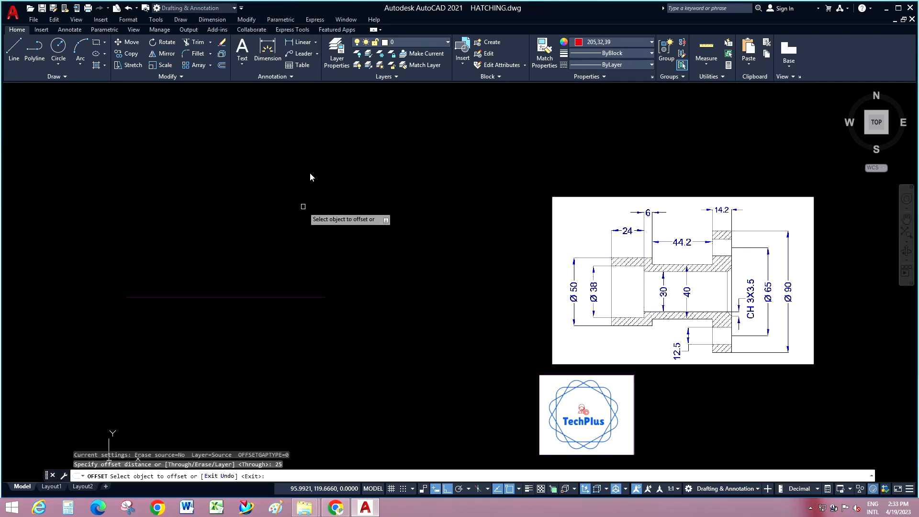
click(259, 297)
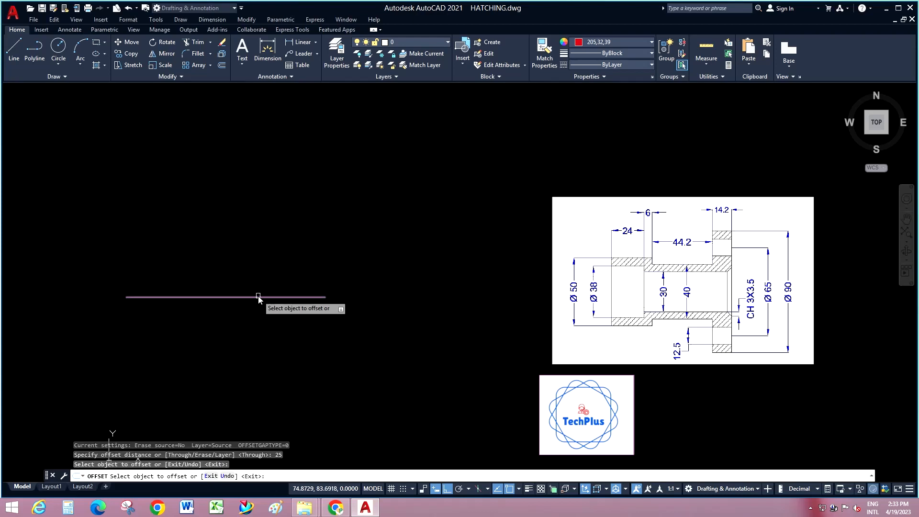
click(266, 273)
key(Escape)
scroll(139, 258, up, 2)
scroll(196, 259, down, 2)
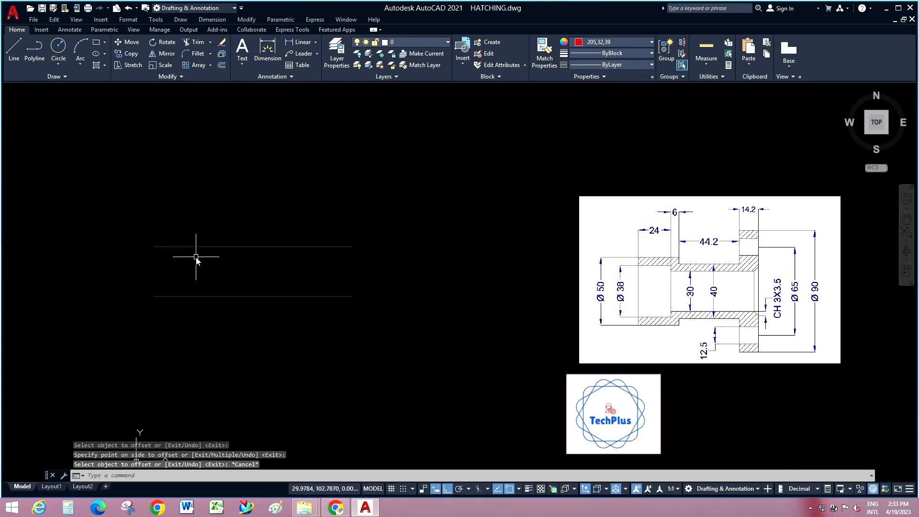
click(297, 47)
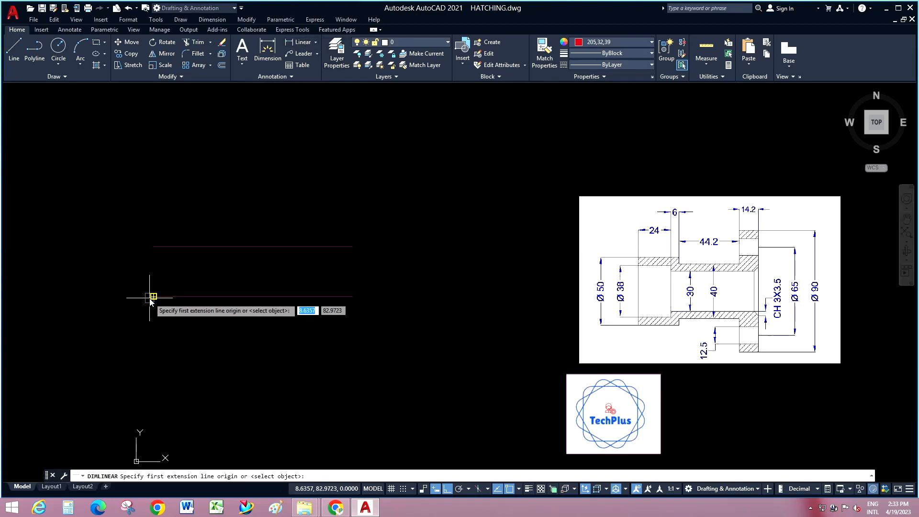
click(153, 296)
click(153, 247)
scroll(143, 268, up, 5)
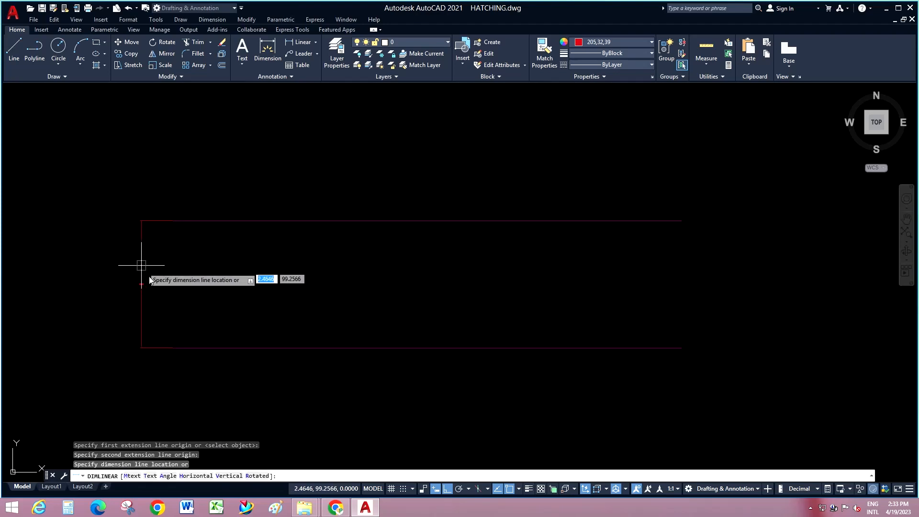
scroll(158, 287, down, 5)
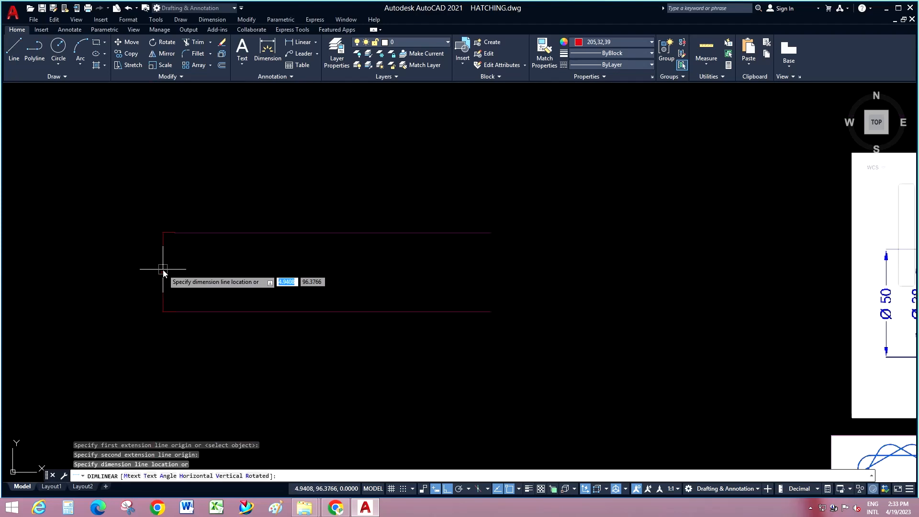
key(Escape)
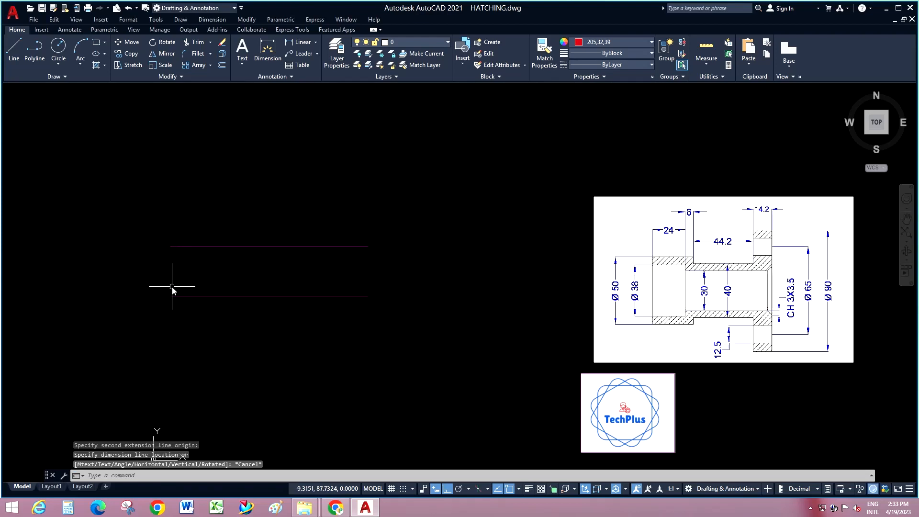
Modify the Standard dimension style to text height 4, arrow size 5 and linear precision 0
click(224, 21)
click(234, 264)
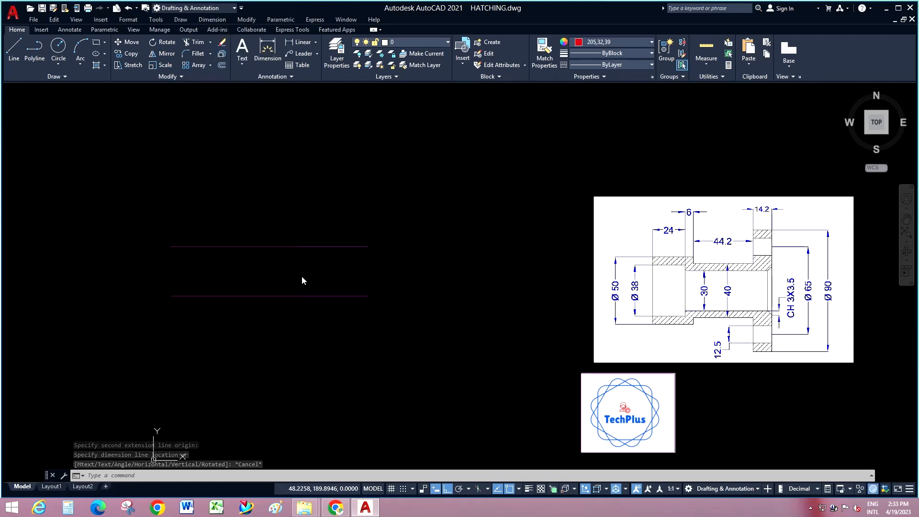
click(556, 236)
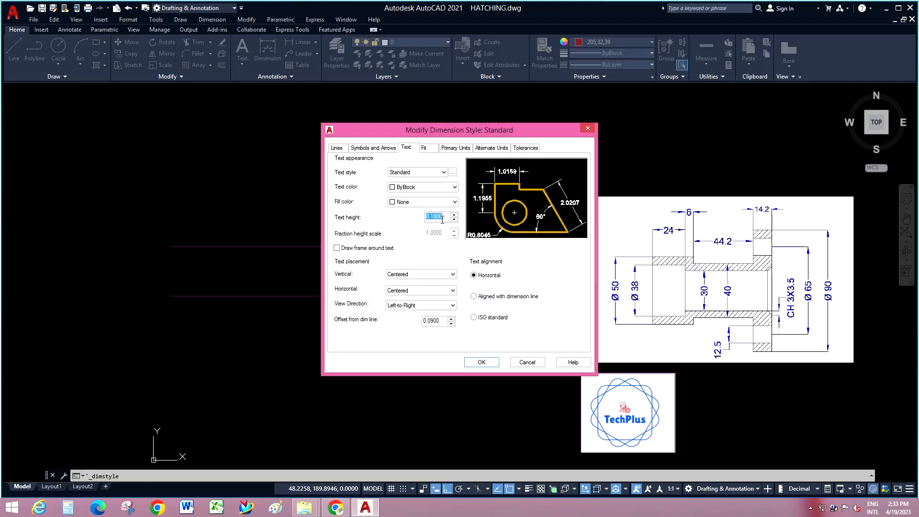
text(4)
click(373, 148)
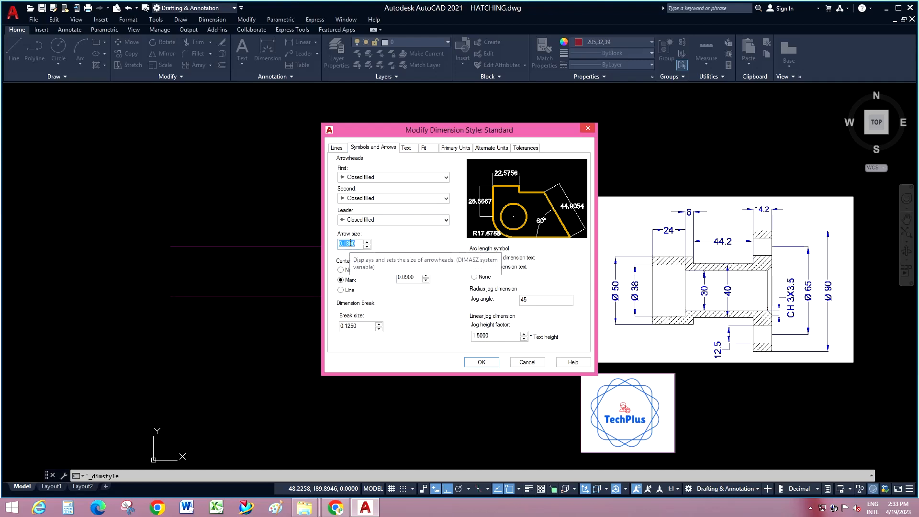
text(5)
click(455, 148)
click(453, 181)
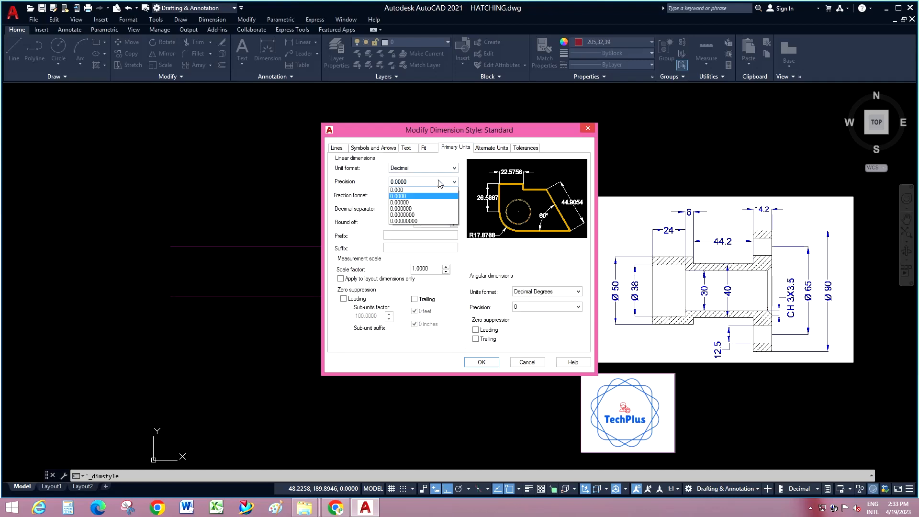
click(411, 189)
click(481, 359)
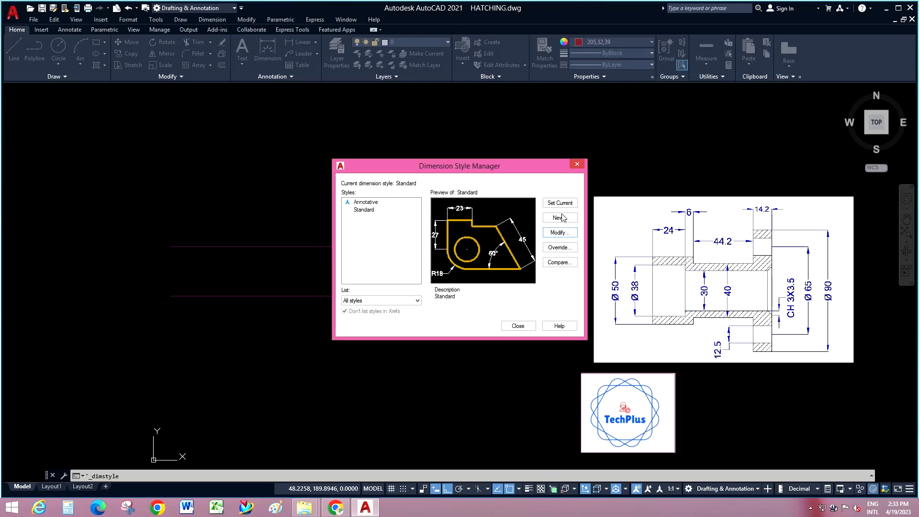
click(518, 326)
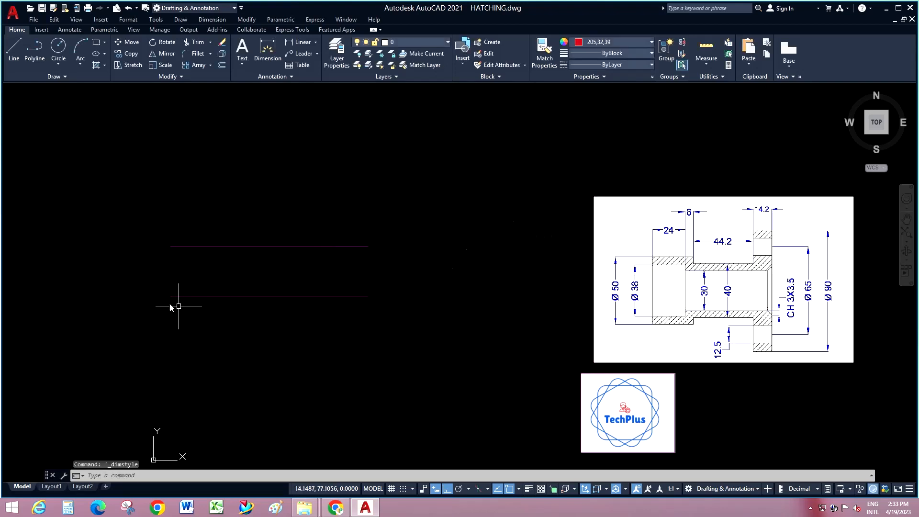
Change the upper horizontal line's colour to red 205,32,39
click(292, 212)
click(241, 253)
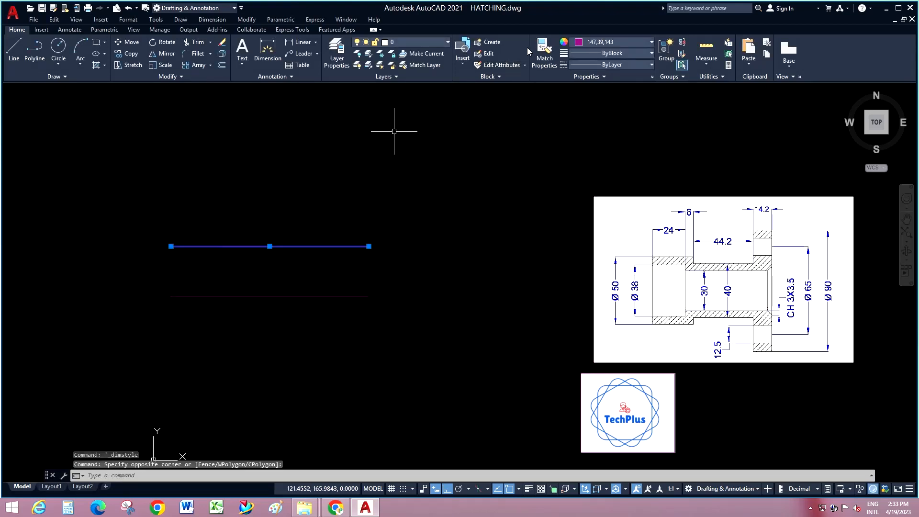
click(614, 43)
key(Escape)
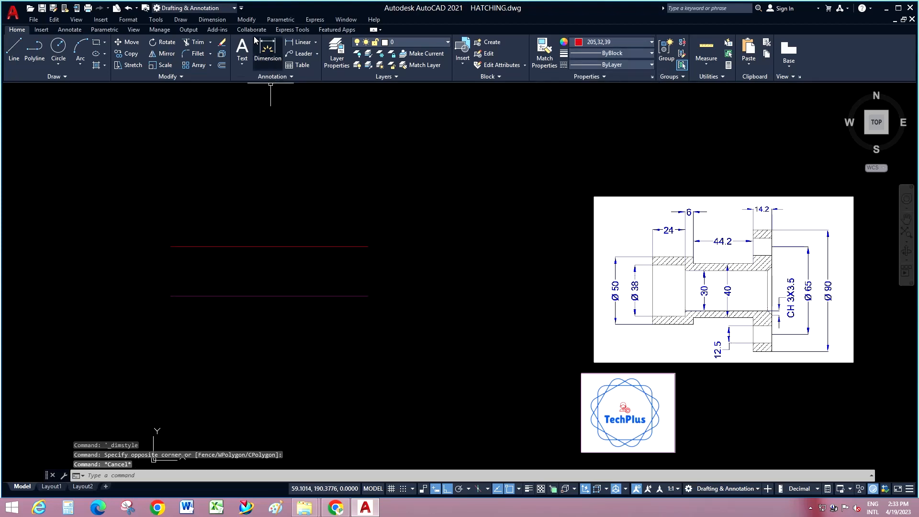
Draw a vertical line joining the left ends of the centreline and the upper horizontal line
click(14, 48)
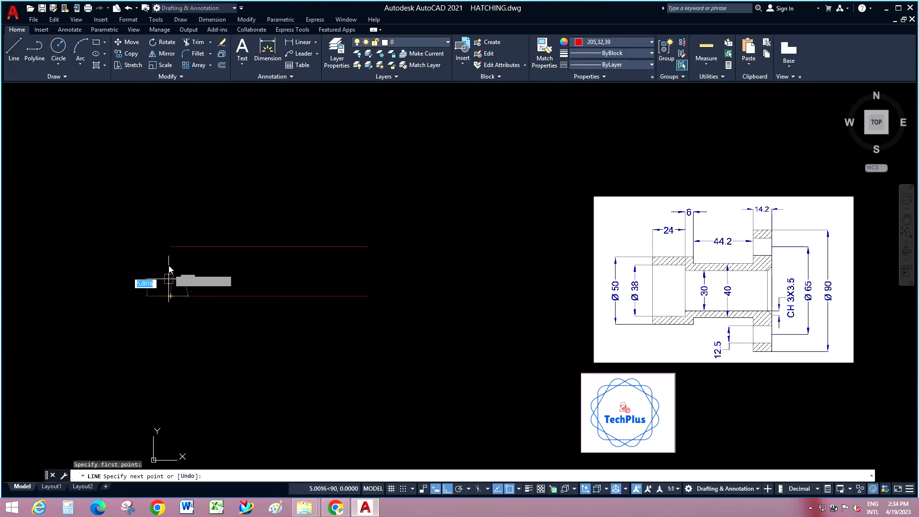
click(171, 247)
key(Escape)
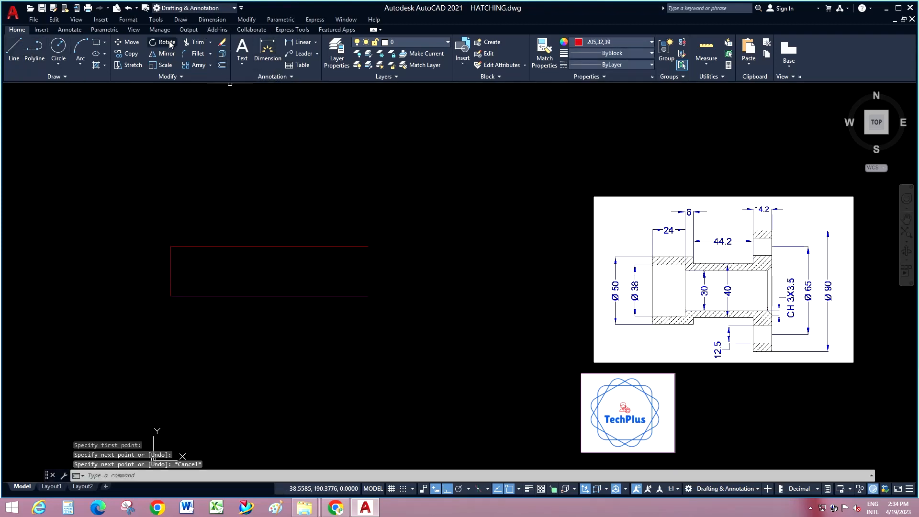
Offset the centreline 19 units upward to create the bore line of the left section
click(246, 19)
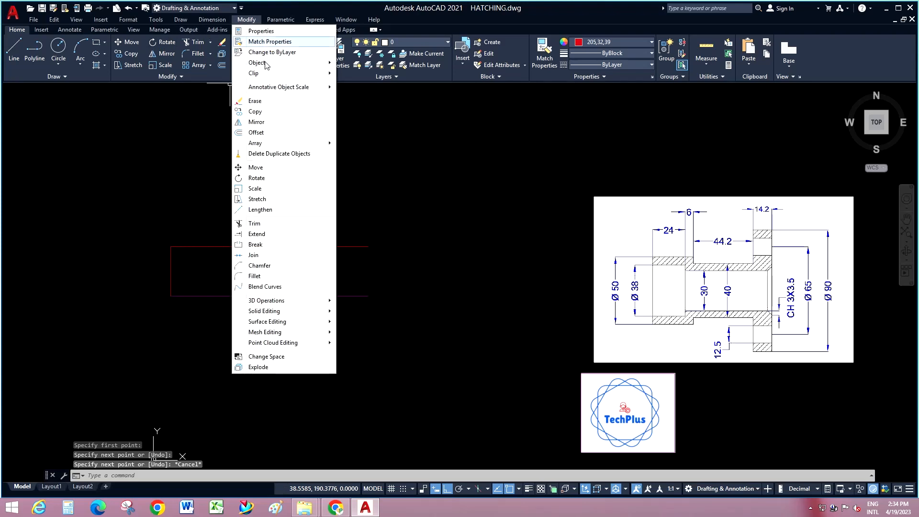
click(256, 133)
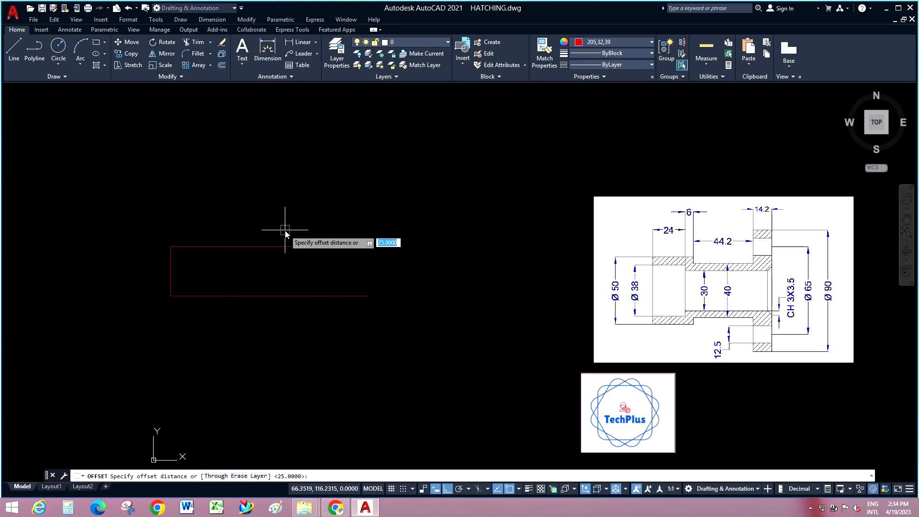
text(19)
key(Return)
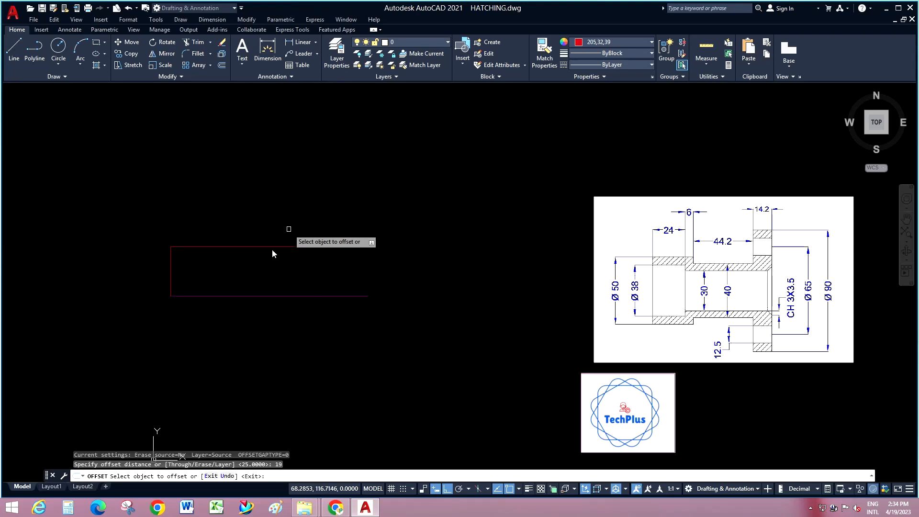
click(248, 296)
click(249, 282)
key(Escape)
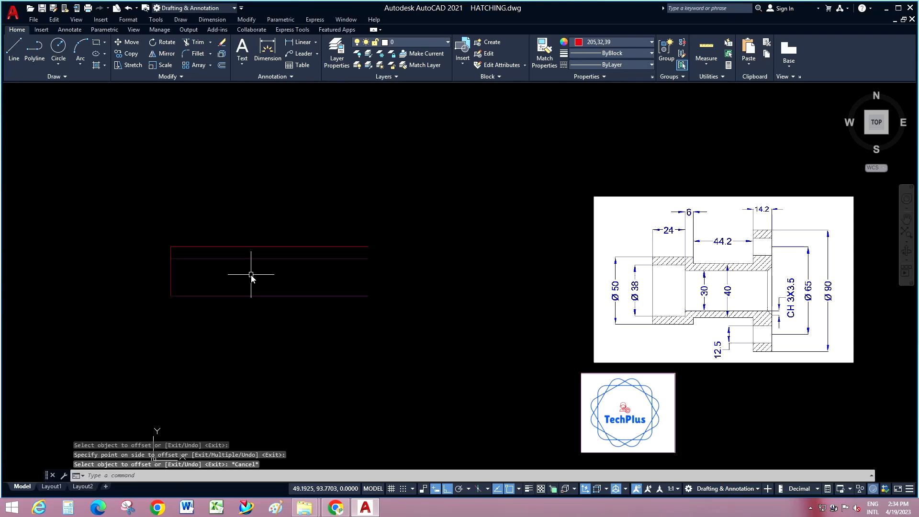
Offset the left vertical line 24 units to the right to mark the end of the wide bore
right_click(255, 170)
click(280, 176)
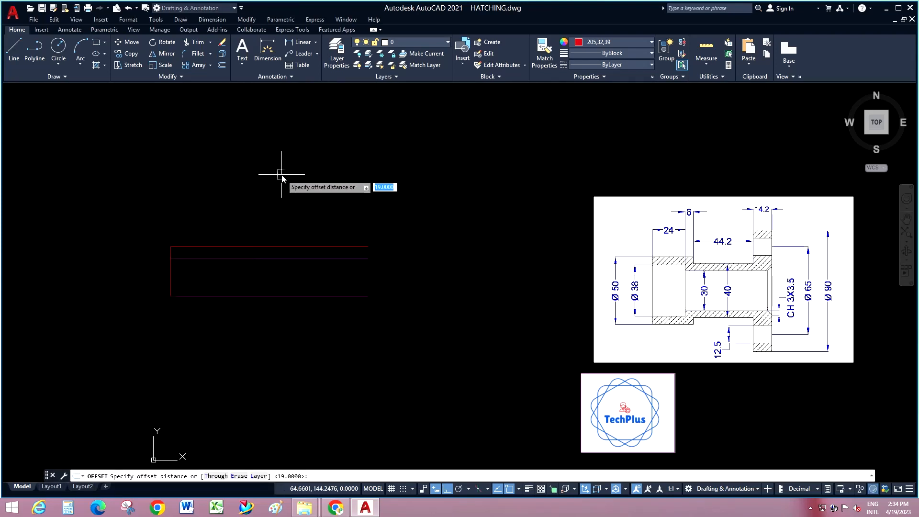
text(24)
key(Return)
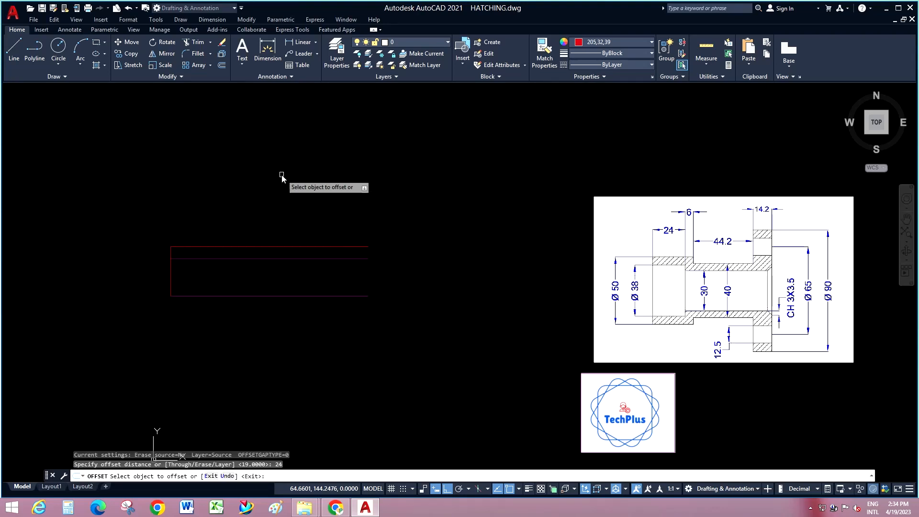
click(171, 268)
click(254, 274)
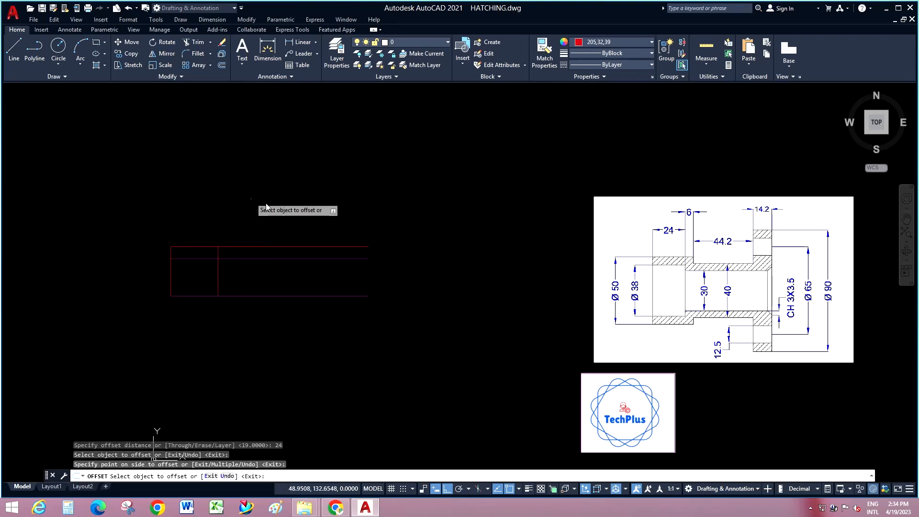
right_click(248, 181)
click(264, 183)
Offset the left vertical line 30 units to the right to mark the outer shoulder
right_click(278, 188)
click(287, 194)
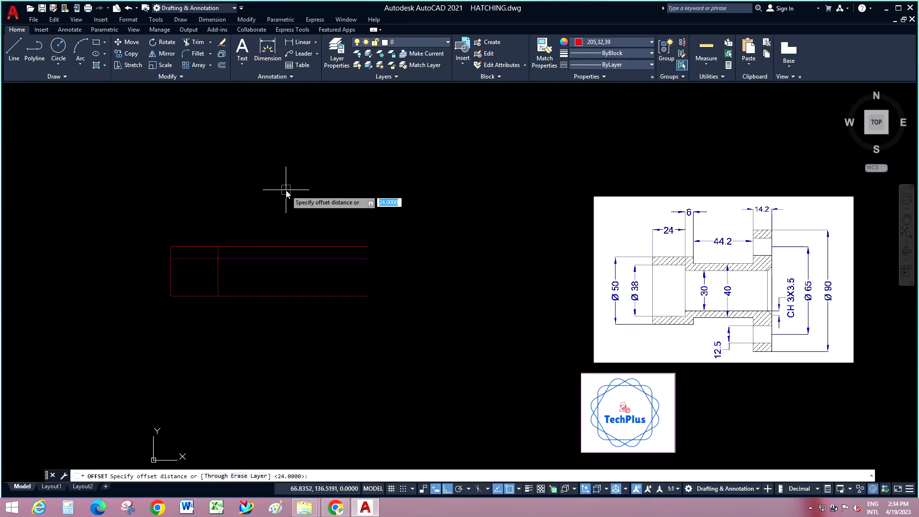
key(Return)
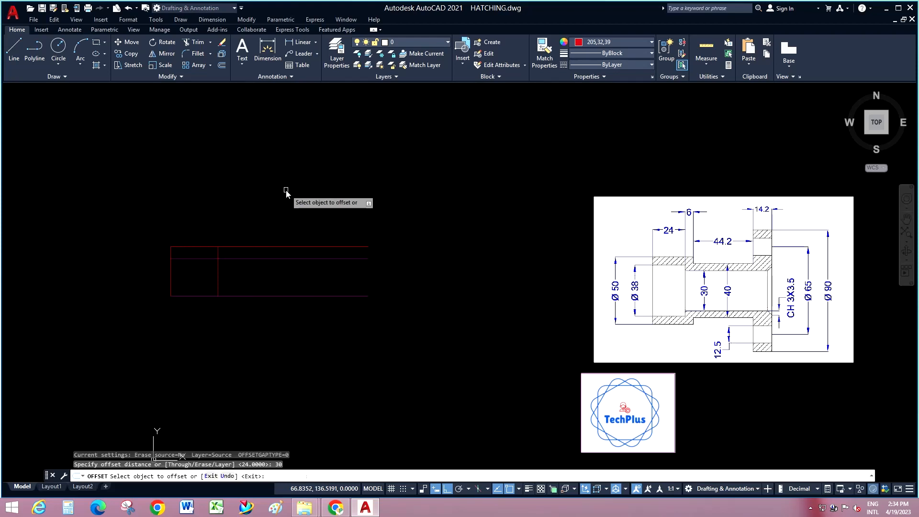
click(171, 258)
key(Escape)
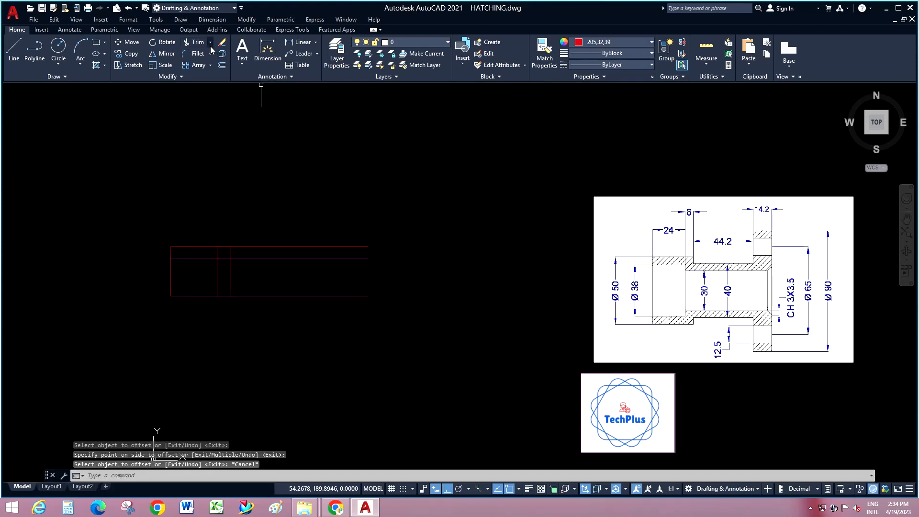
Trim the bore line between the two inner verticals and the upper outer line beyond the shoulder
text(tr)
key(Return)
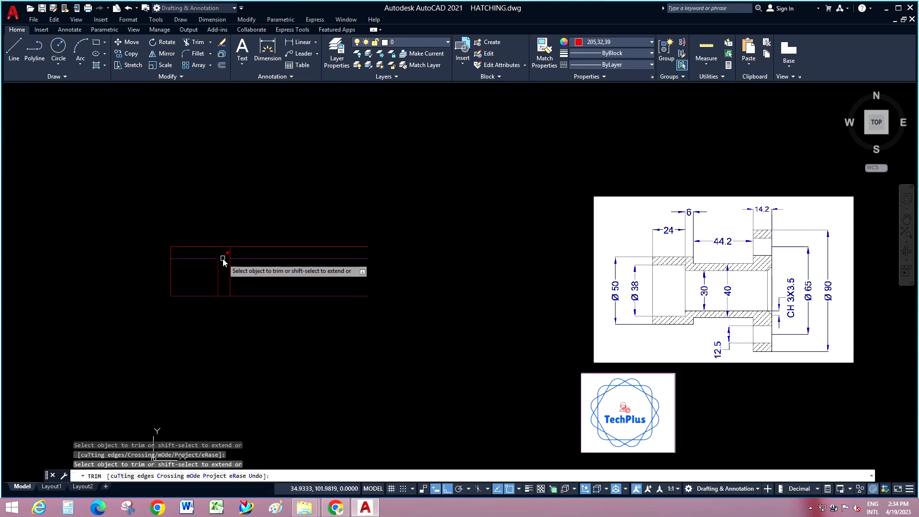
click(222, 258)
click(254, 247)
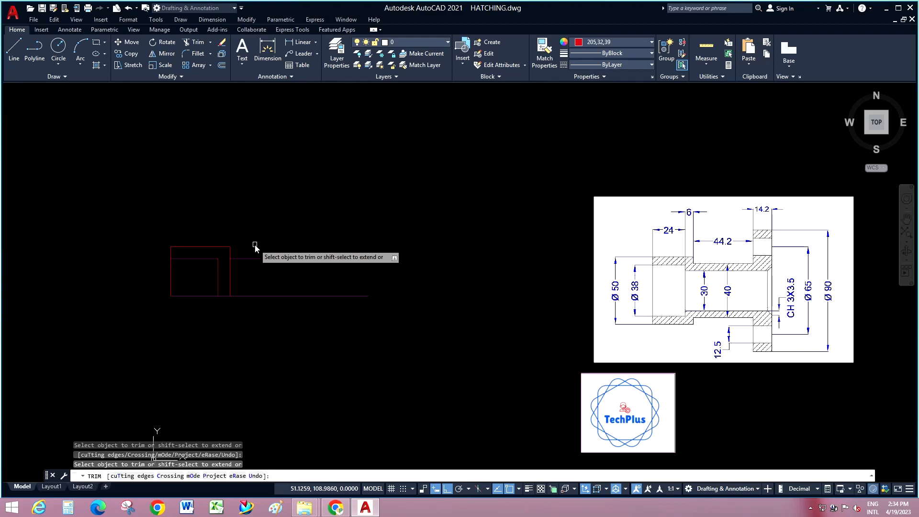
key(Escape)
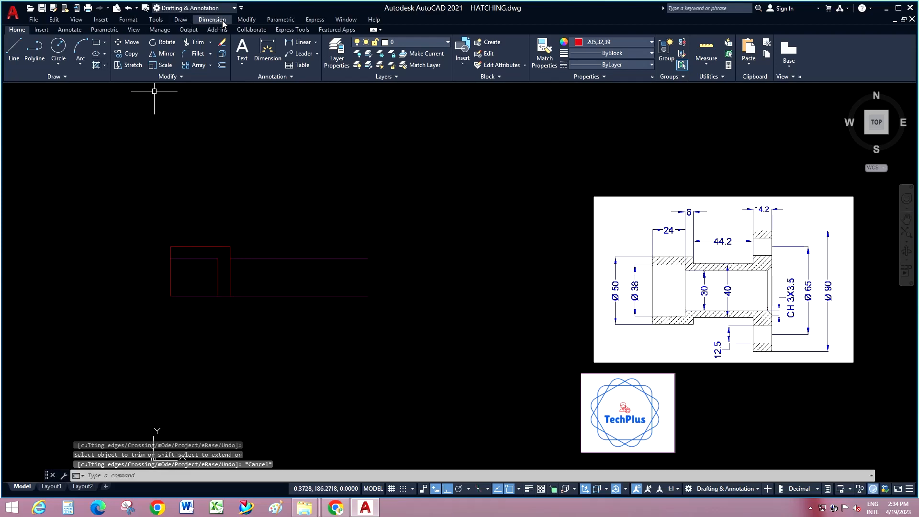
Offset the centreline 20 units upward to create the outer line of the narrow middle section
click(246, 20)
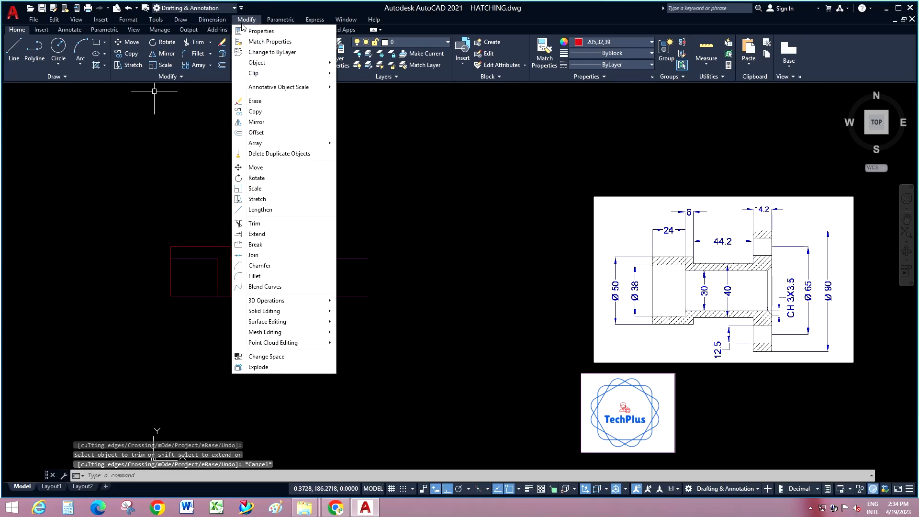
click(278, 132)
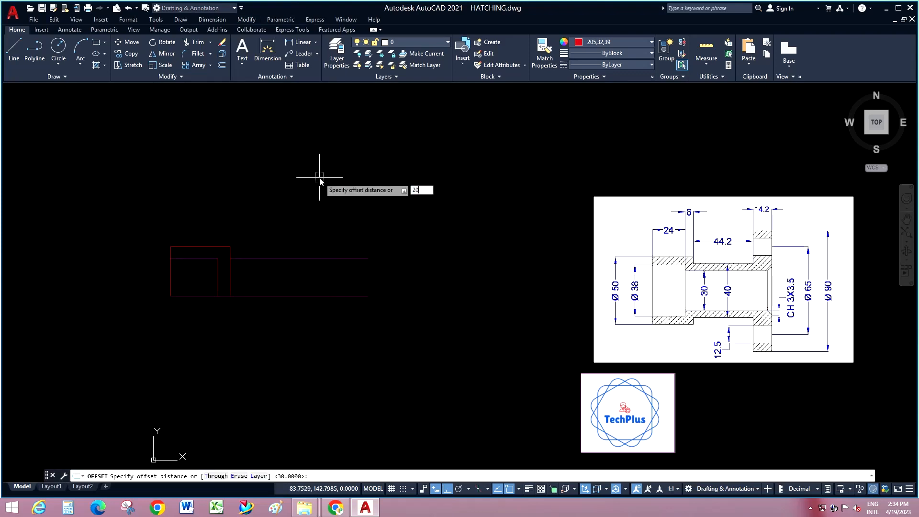
text(20)
key(Return)
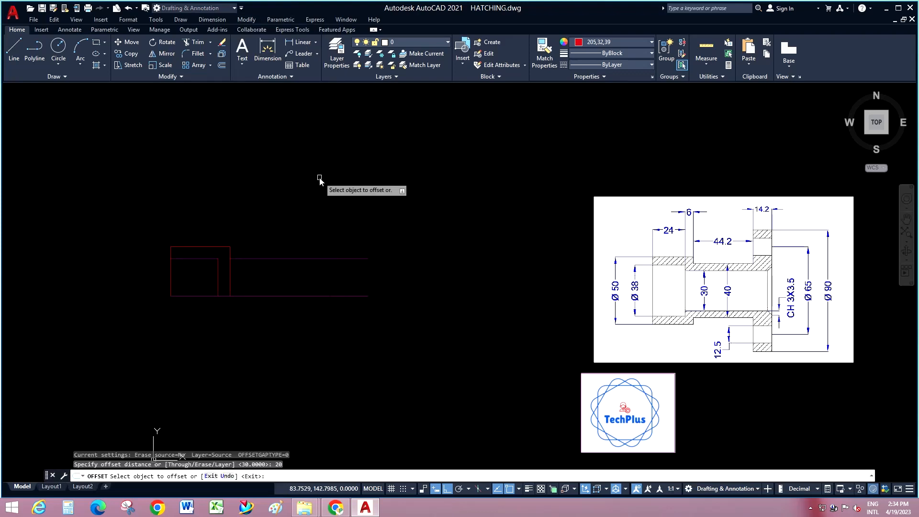
click(269, 298)
click(278, 259)
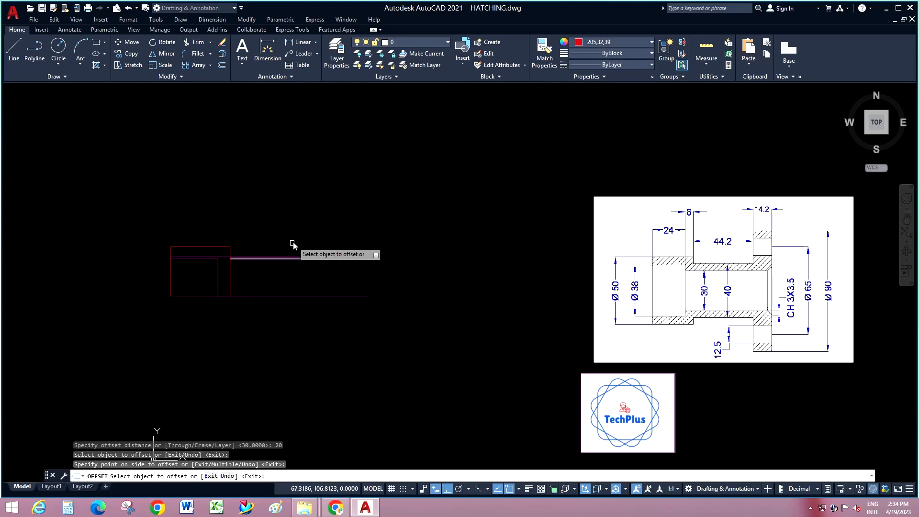
right_click(308, 226)
click(327, 232)
Offset the centreline 15 units upward to create the narrow bore line
right_click(320, 212)
click(328, 218)
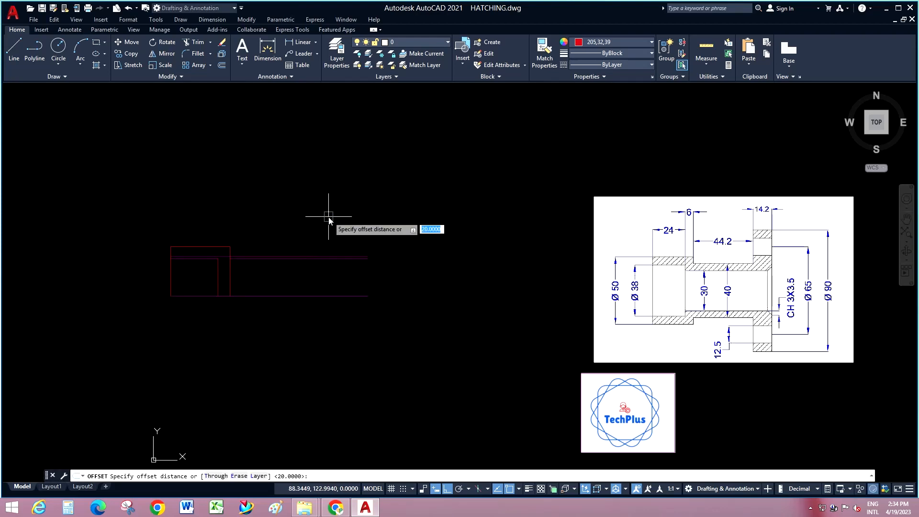
key(Return)
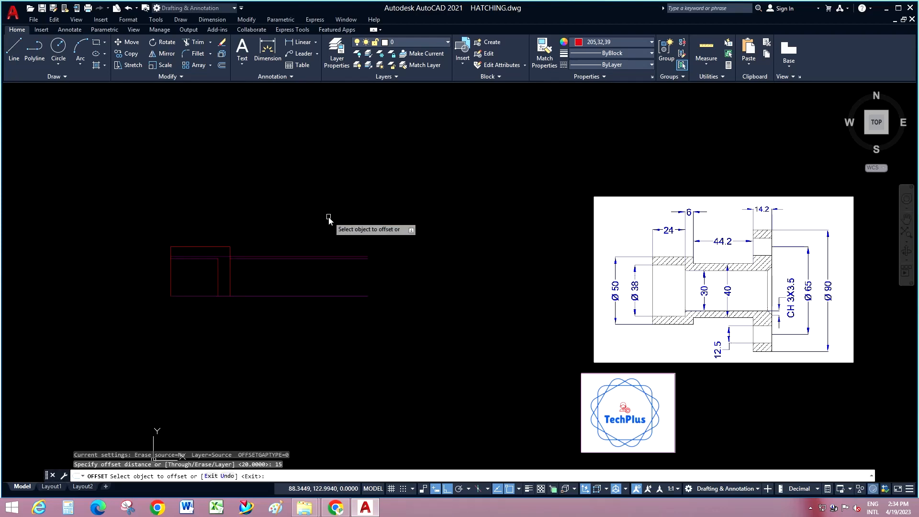
click(296, 296)
click(272, 260)
scroll(267, 261, up, 5)
key(Escape)
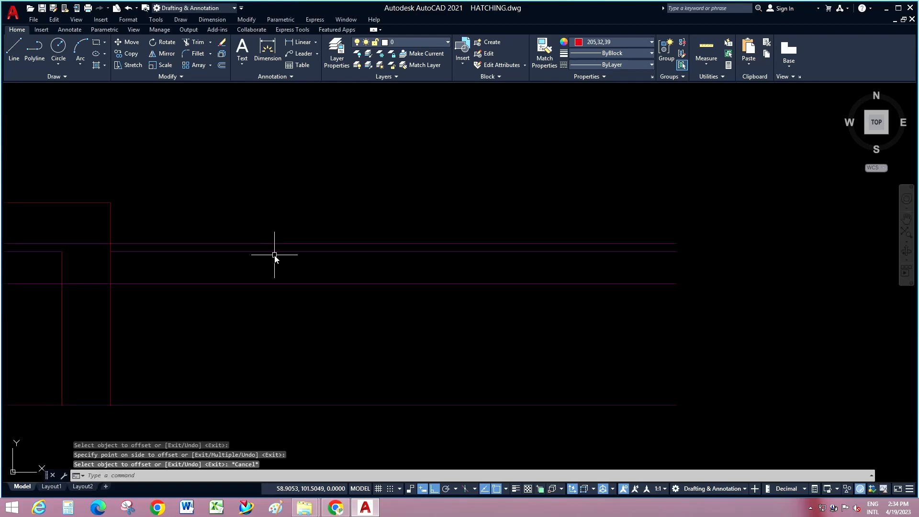
Erase the leftover piece of the wide bore line beyond the outer shoulder
click(275, 251)
key(Delete)
scroll(388, 211, down, 2)
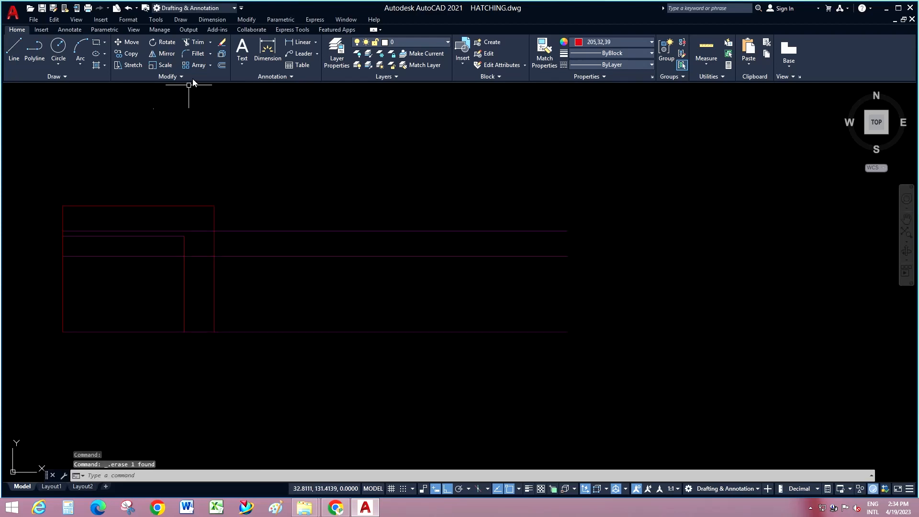
Trim the two inner verticals and the two new horizontal lines to form the stepped bore and outer shoulder
click(196, 42)
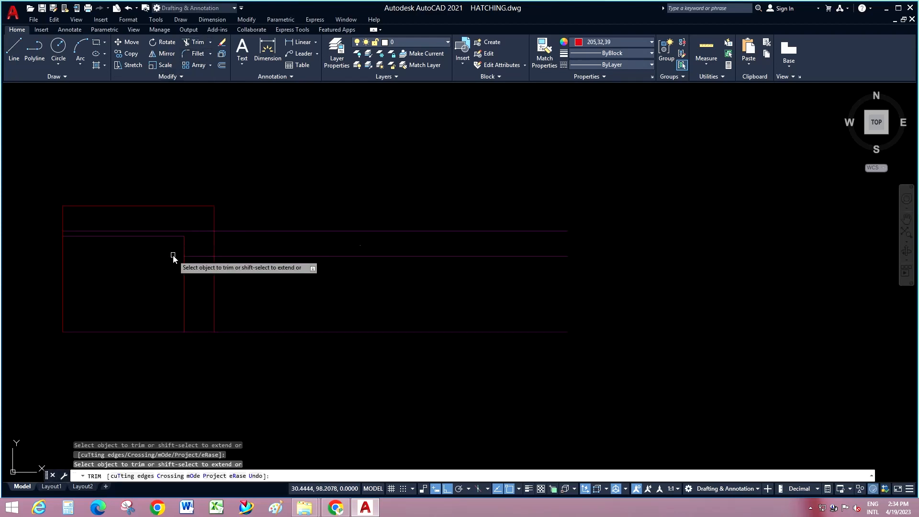
click(183, 273)
click(214, 270)
click(214, 240)
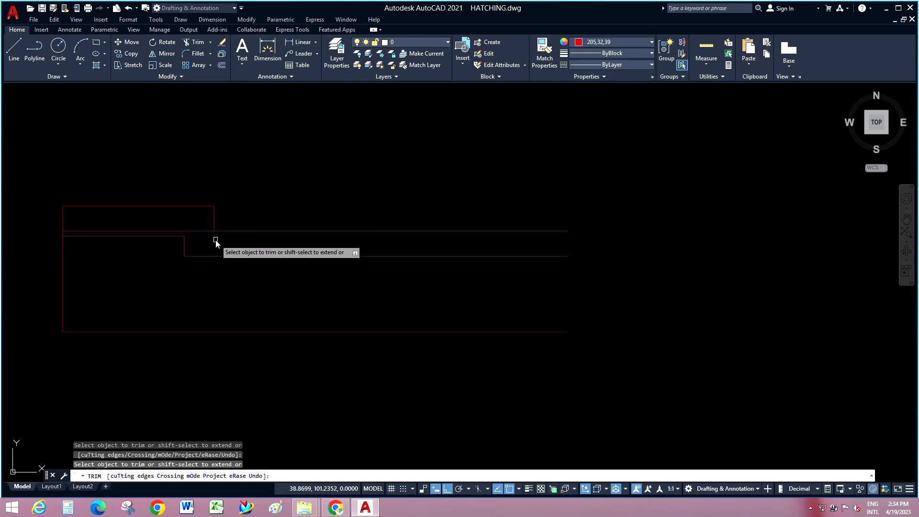
key(Escape)
scroll(239, 208, down, 4)
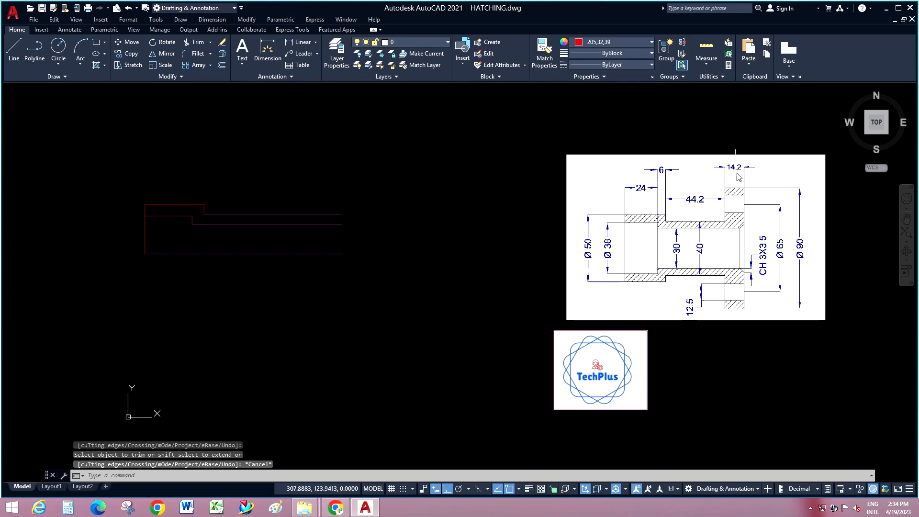
Offset the short shoulder line 44.2 units to the right to mark the flange's left face
click(246, 19)
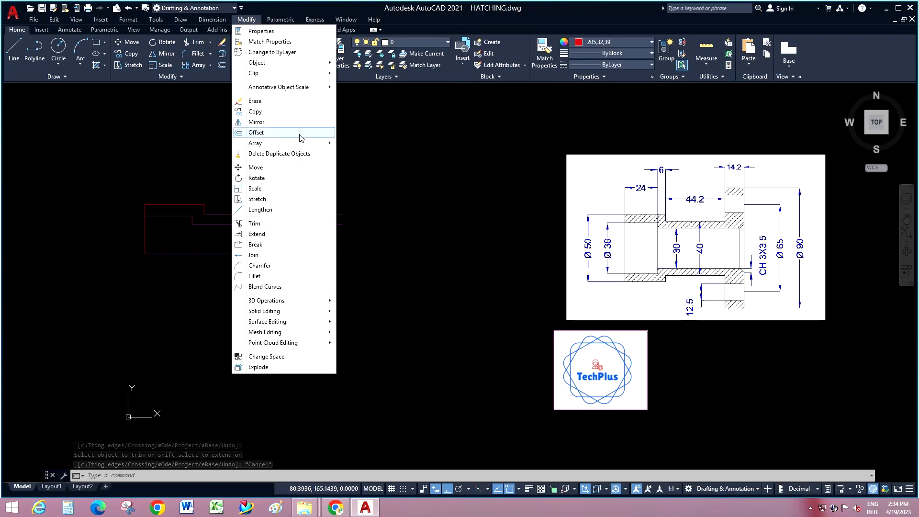
click(256, 133)
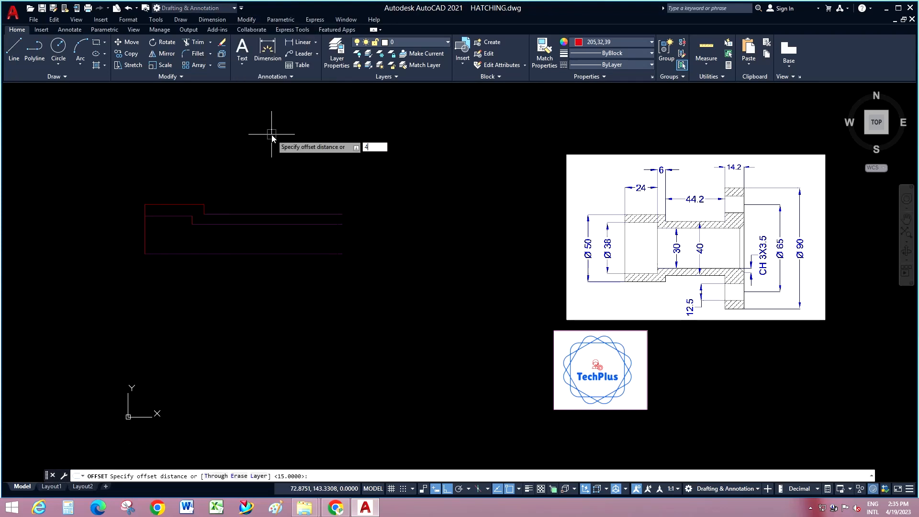
key(Return)
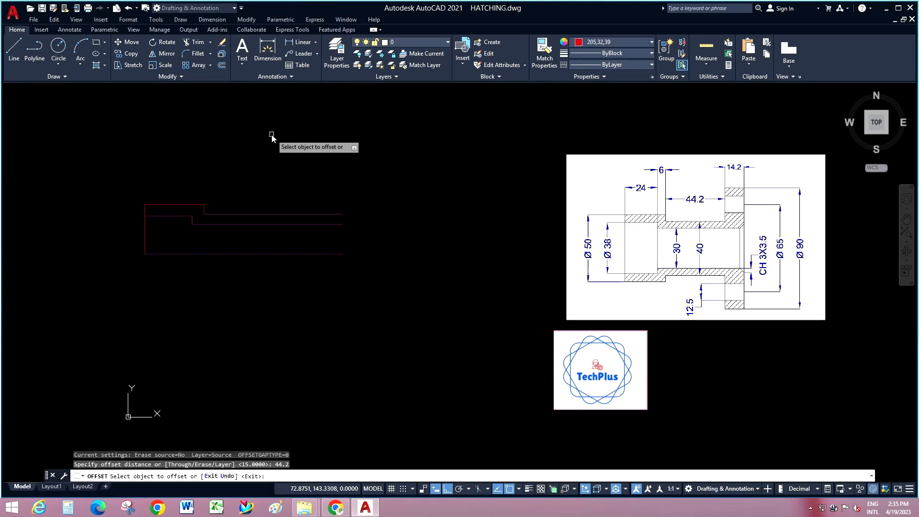
click(204, 210)
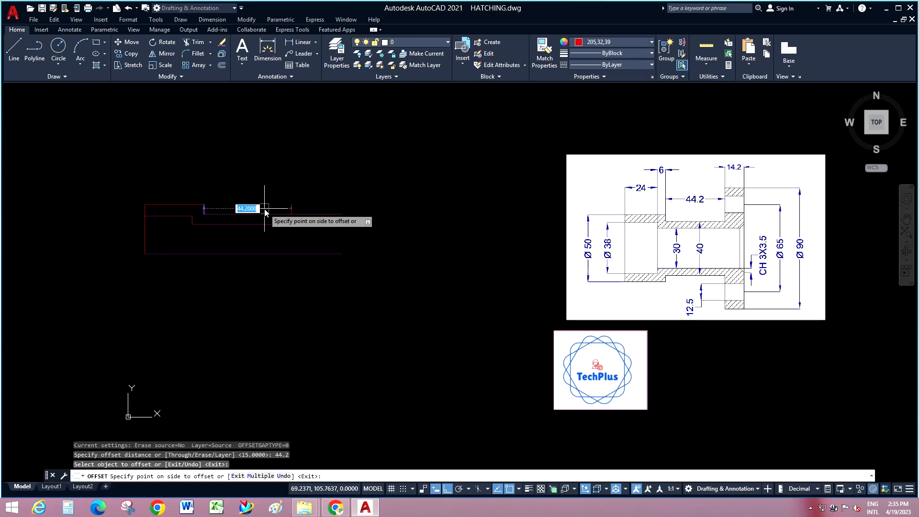
click(265, 211)
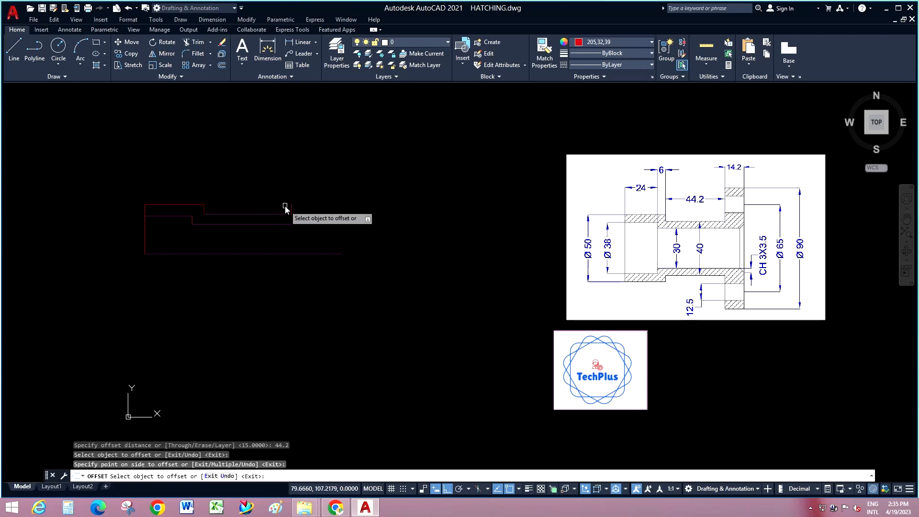
key(Escape)
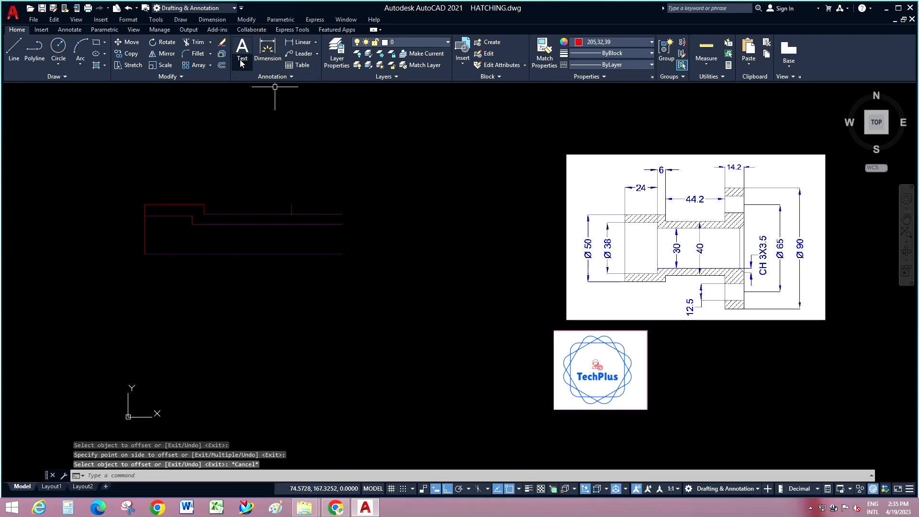
Trim the middle section's outer line beyond the flange's left face
click(201, 43)
click(329, 214)
key(Escape)
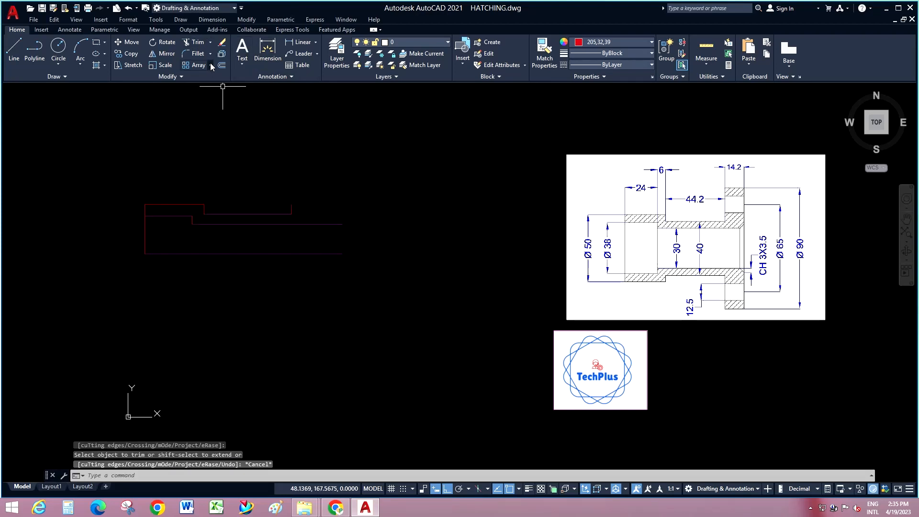
Offset the centreline 45 units upward to create the flange's outer edge line
click(245, 21)
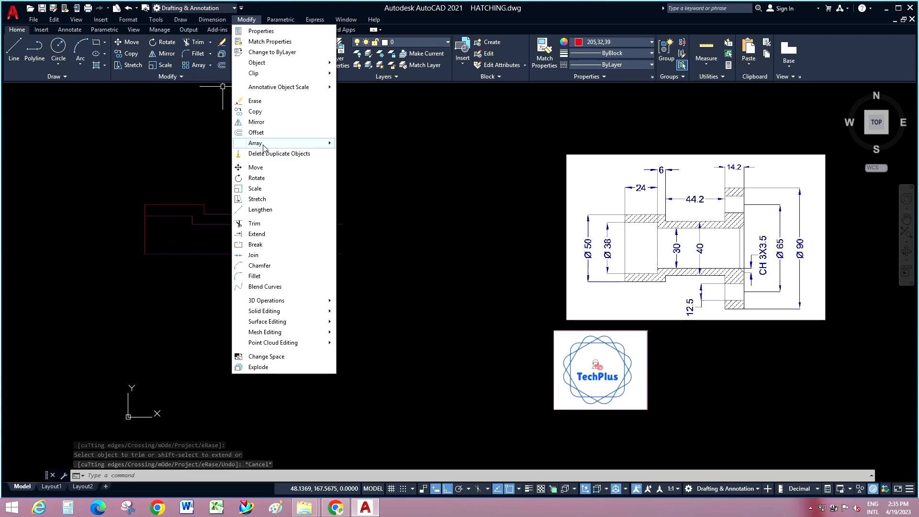
click(246, 132)
scroll(206, 191, up, 2)
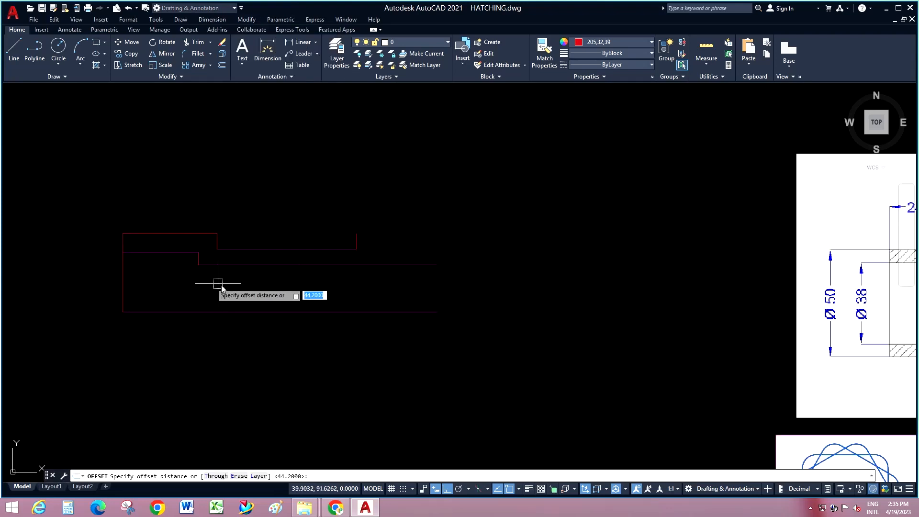
scroll(209, 285, down, 1)
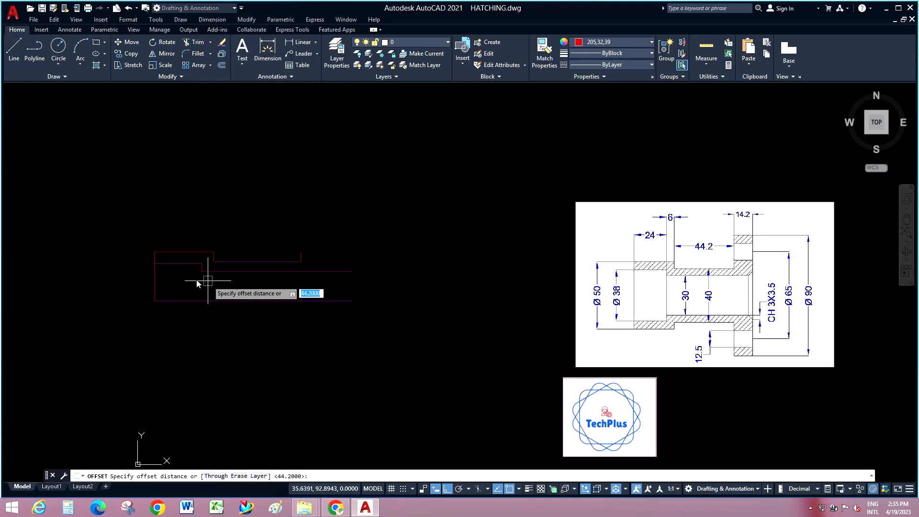
scroll(131, 267, up, 3)
scroll(201, 263, down, 3)
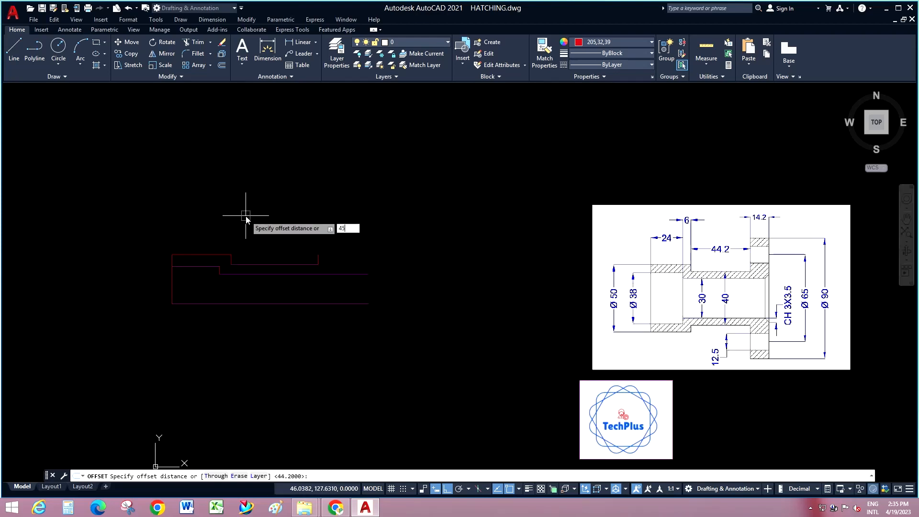
key(Return)
click(329, 303)
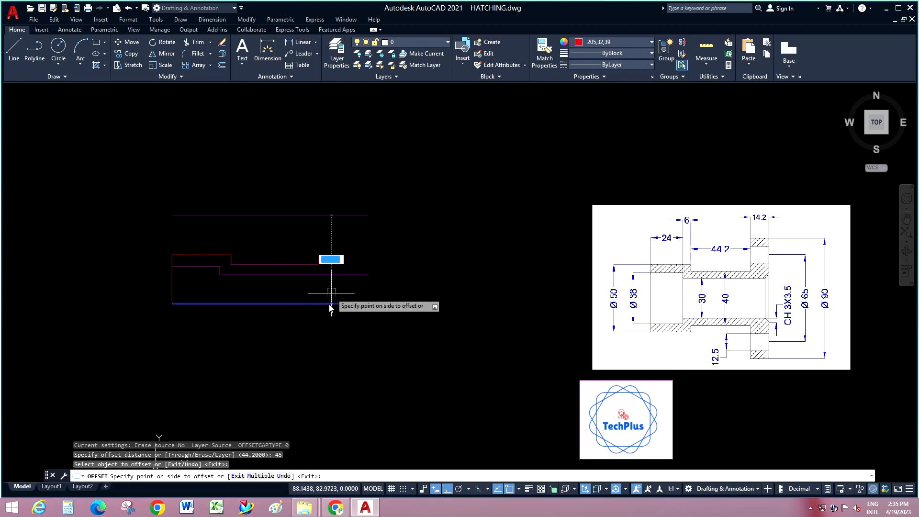
click(308, 258)
key(Escape)
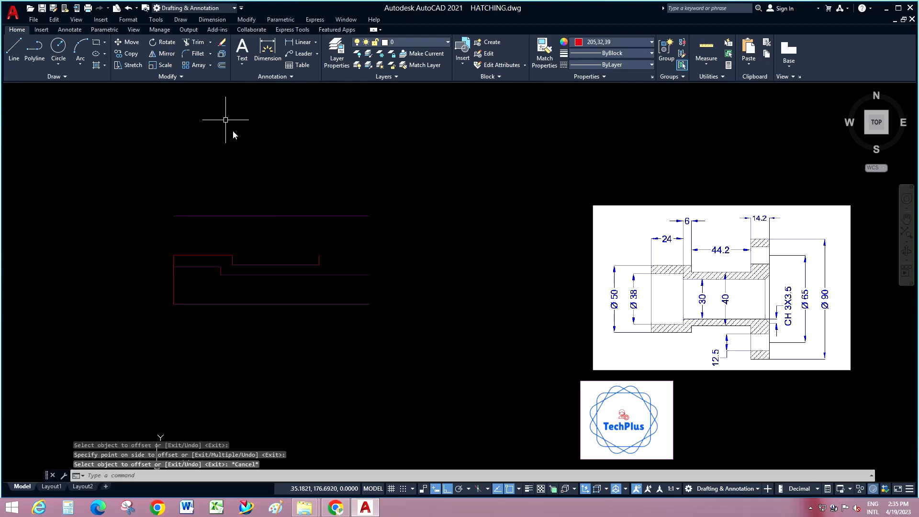
Extend the flange's left face up to the outer edge line and trim that edge line left of the face
click(211, 43)
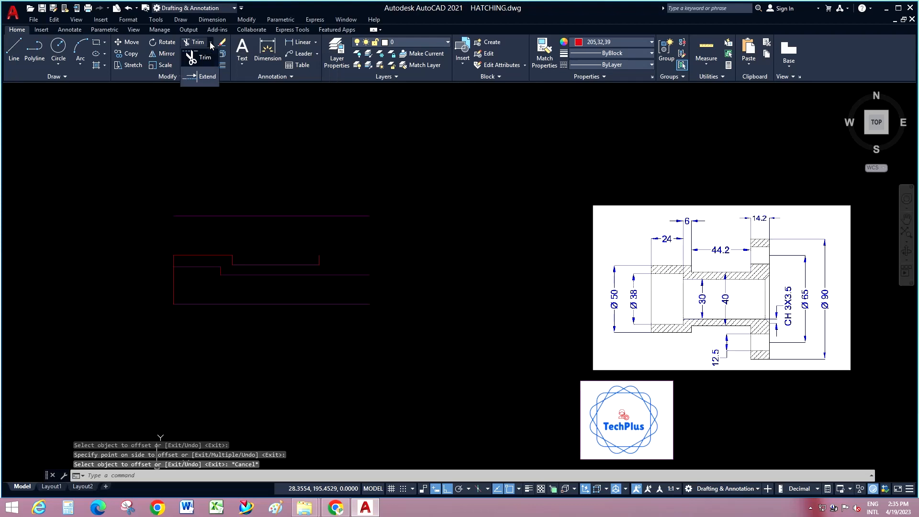
click(208, 77)
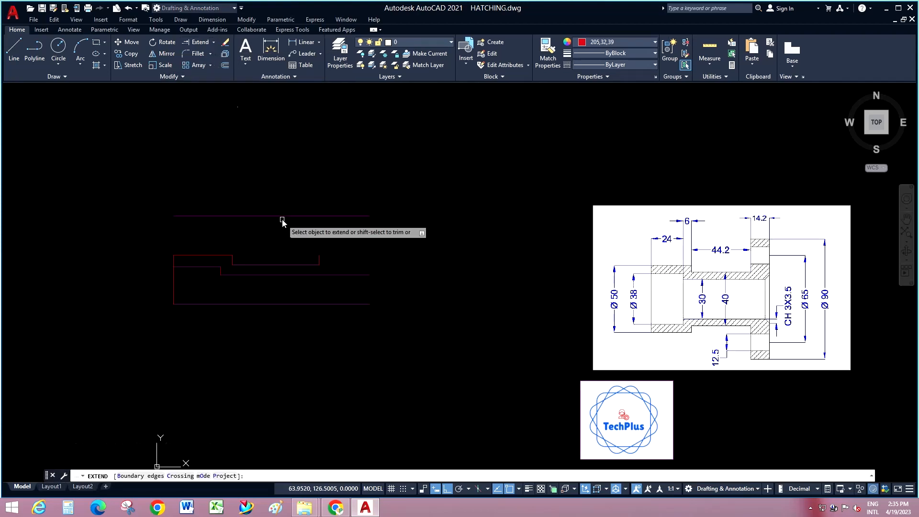
right_click(306, 246)
click(317, 247)
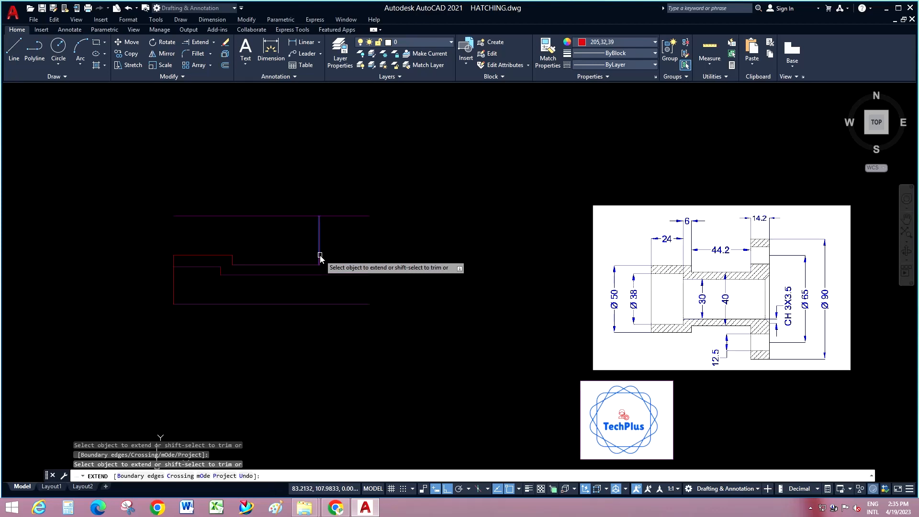
click(319, 258)
key(Escape)
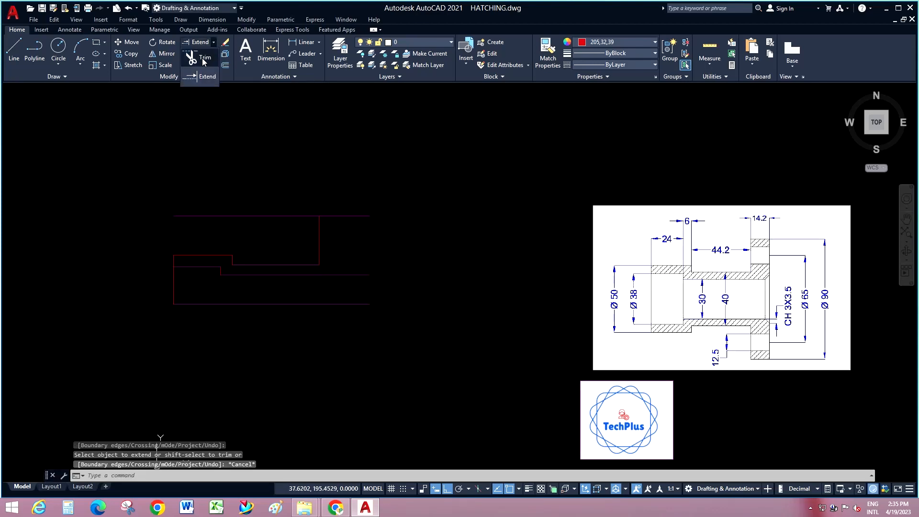
click(205, 65)
key(Escape)
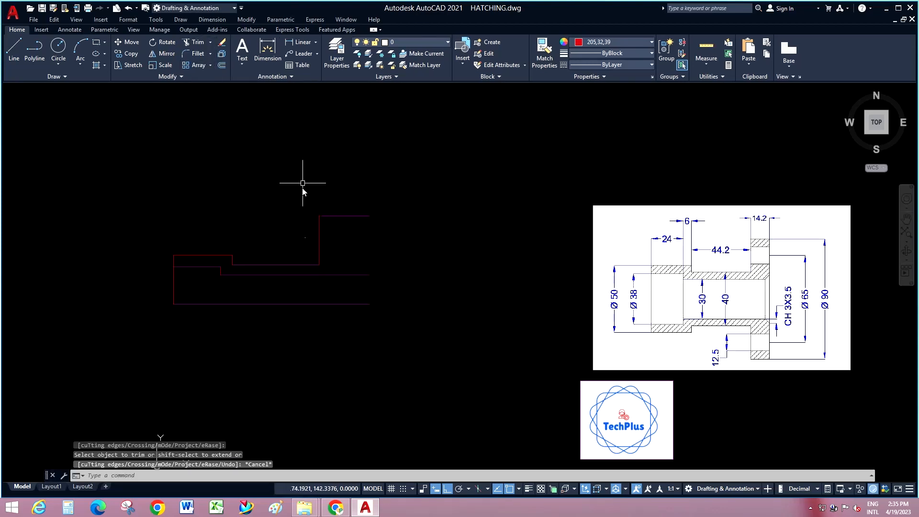
Offset the flange's left face 14.2 units to the right to create the flange's right face
right_click(305, 166)
mouse_move(352, 182)
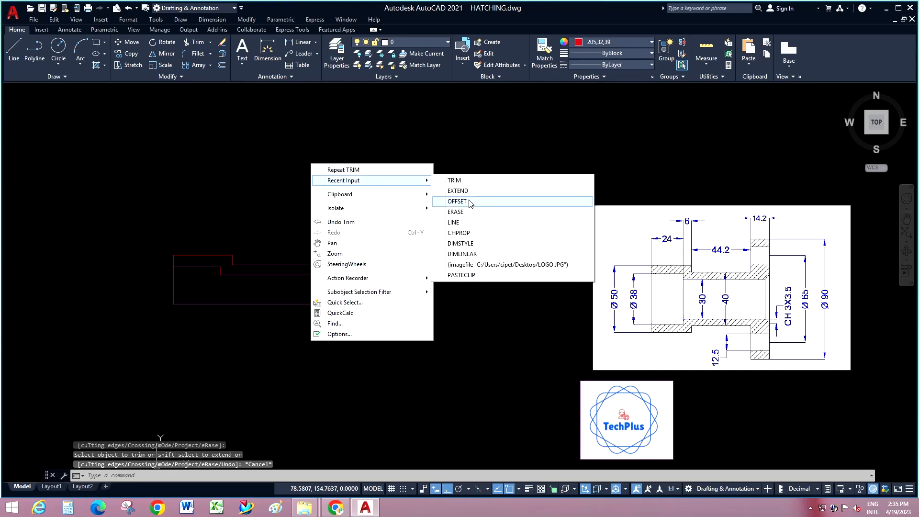
click(453, 201)
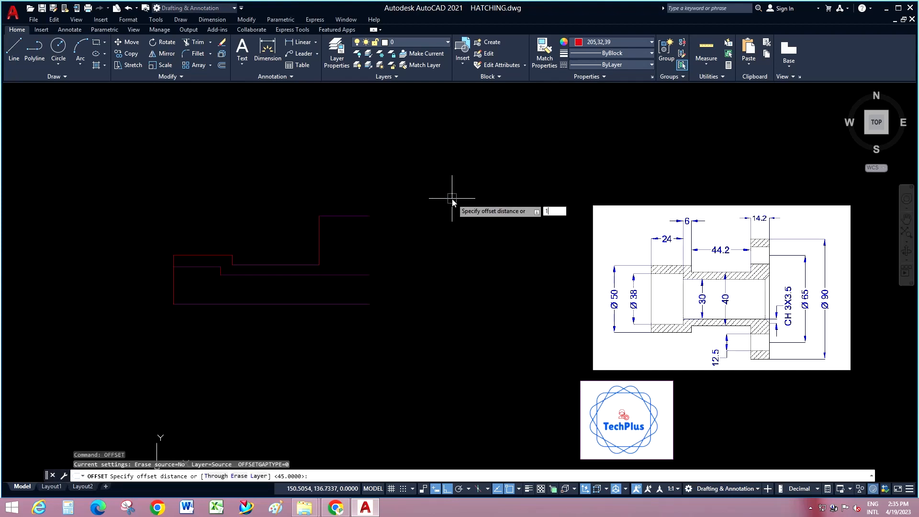
text(14.2)
key(Return)
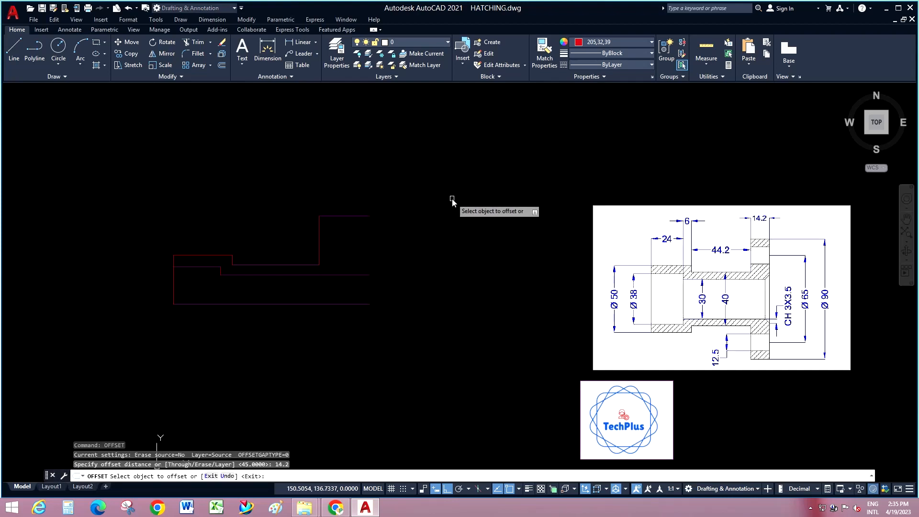
click(320, 239)
click(334, 238)
key(Escape)
Stretch the lower end of the flange's right face down to the centreline
click(412, 242)
click(341, 252)
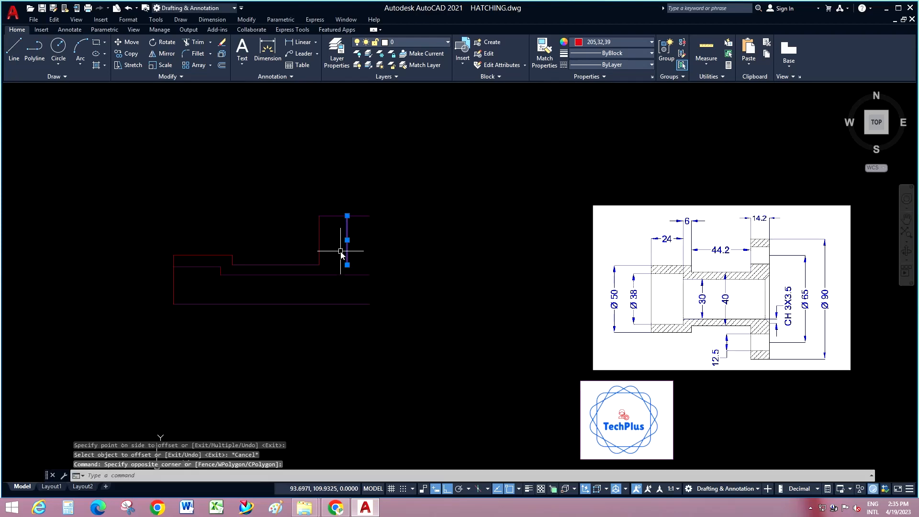
click(348, 265)
click(347, 303)
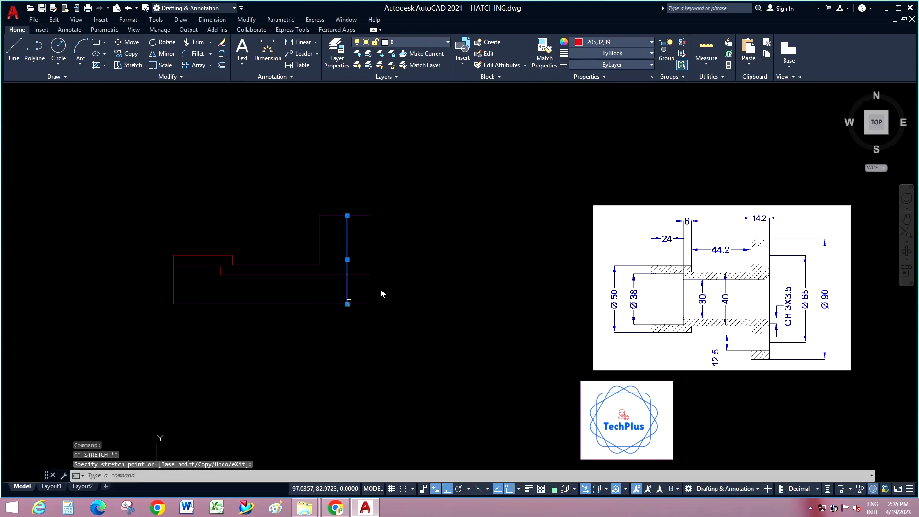
key(Escape)
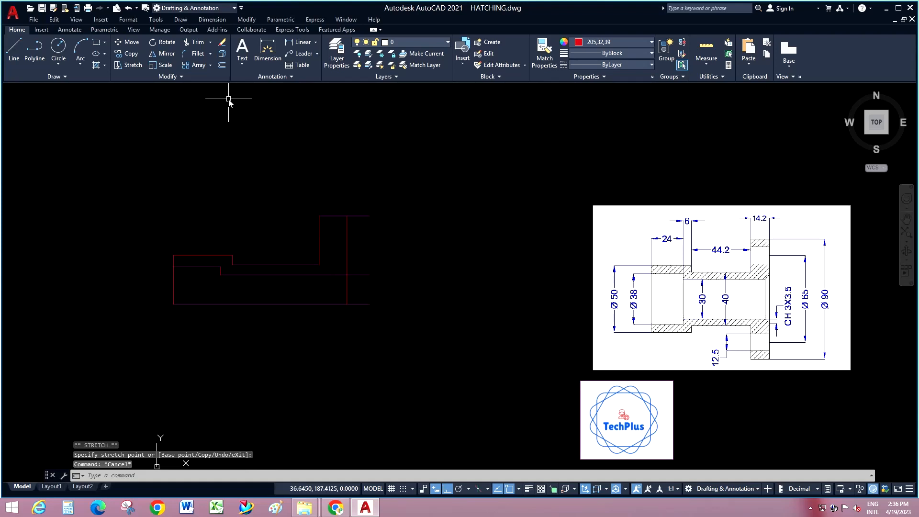
Trim the outer edge line, the bore line and the centreline where they extend beyond the flange's right face
click(197, 42)
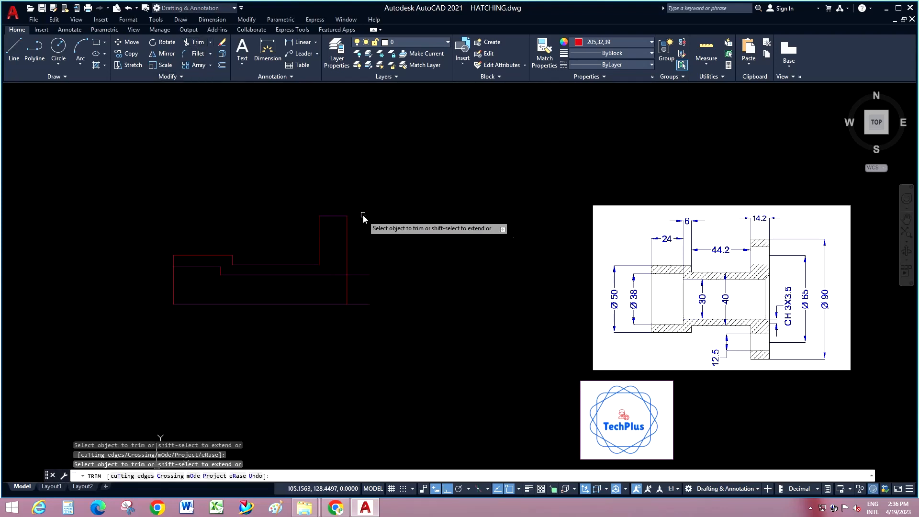
click(364, 275)
click(362, 304)
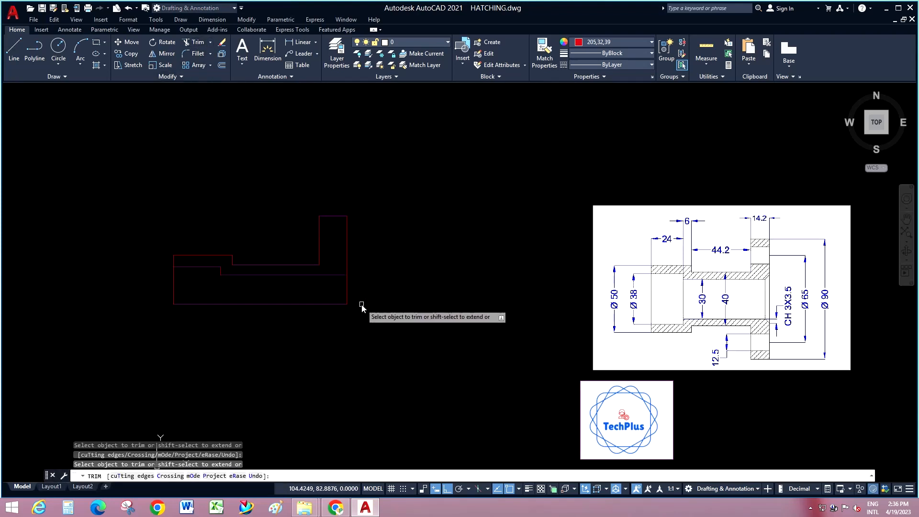
key(Escape)
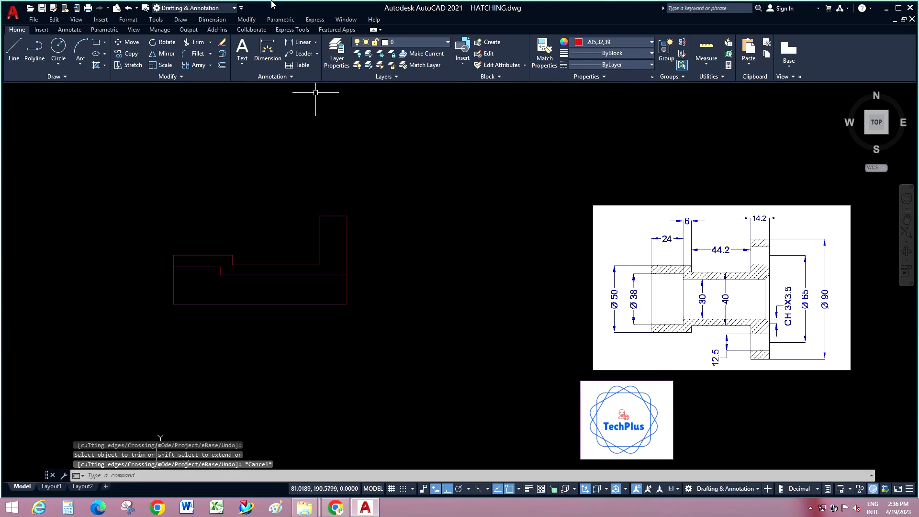
click(247, 19)
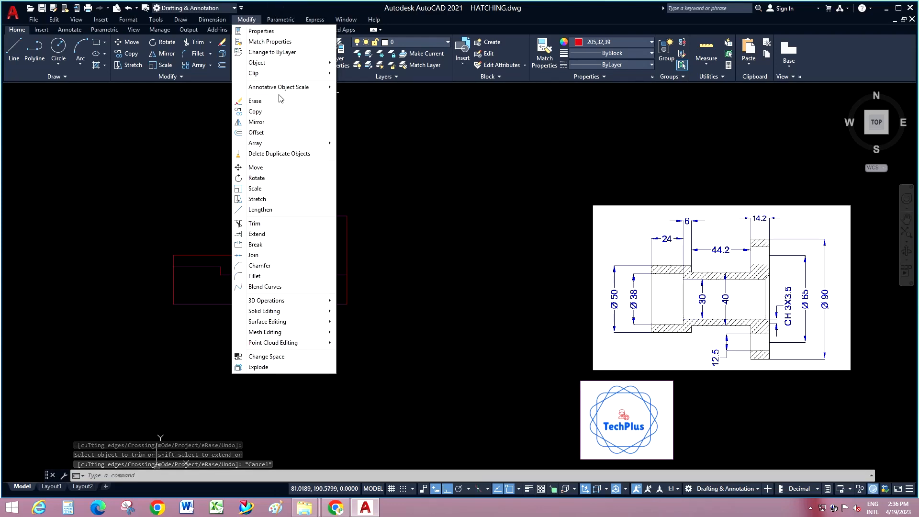
click(265, 134)
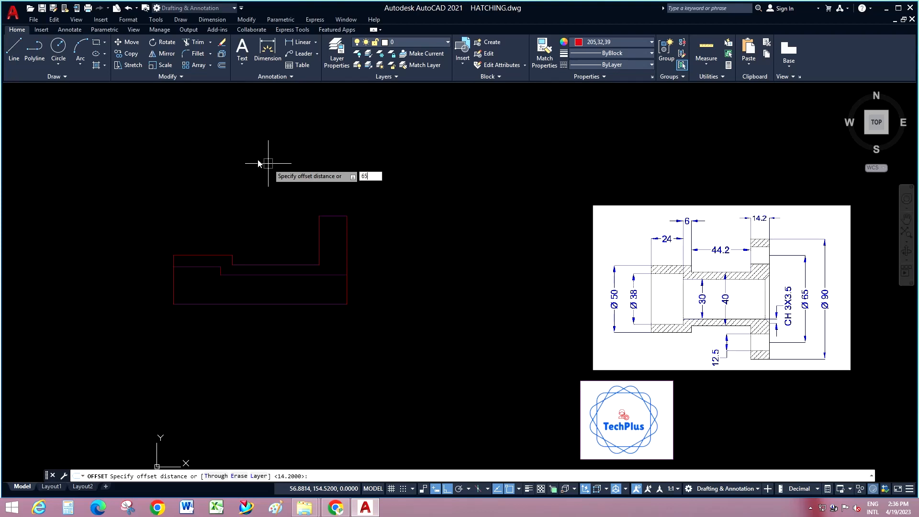
key(Escape)
key(Escape)
Offset the centreline 32.5 units upward to mark the centre of the flange hole
click(251, 20)
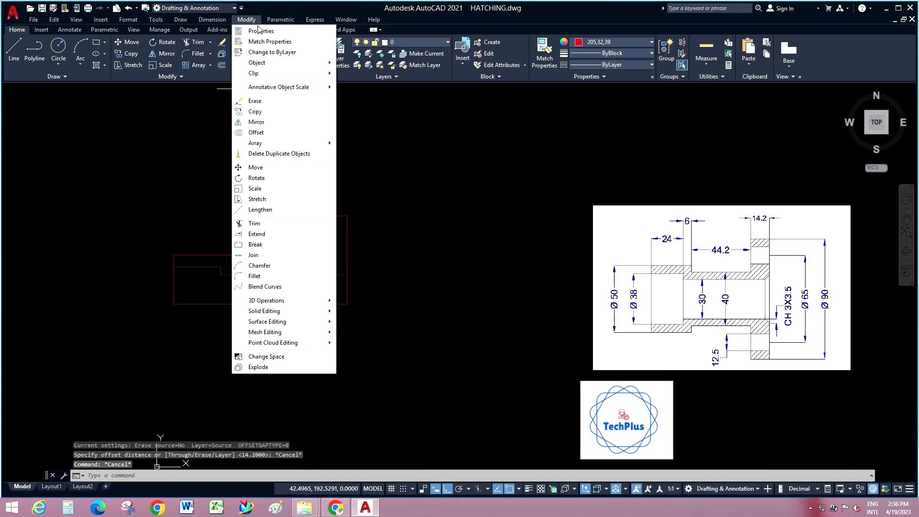
click(259, 133)
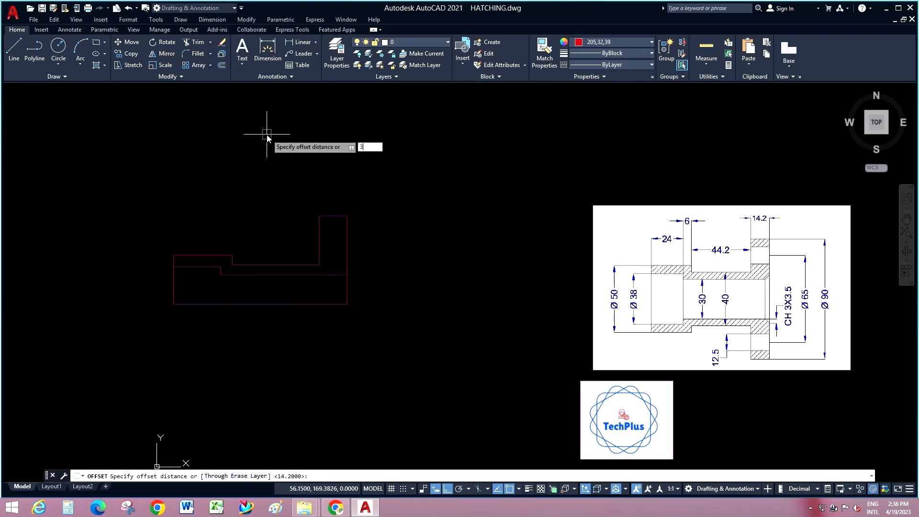
key(Return)
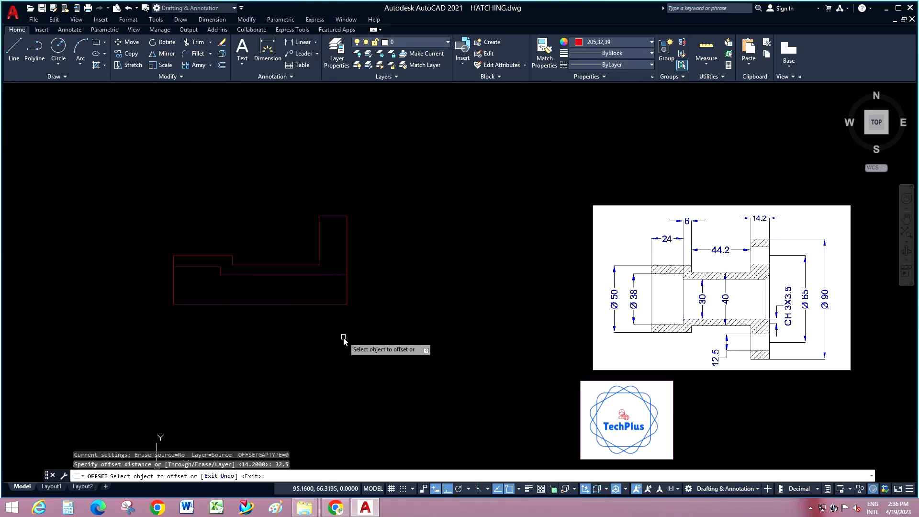
click(342, 304)
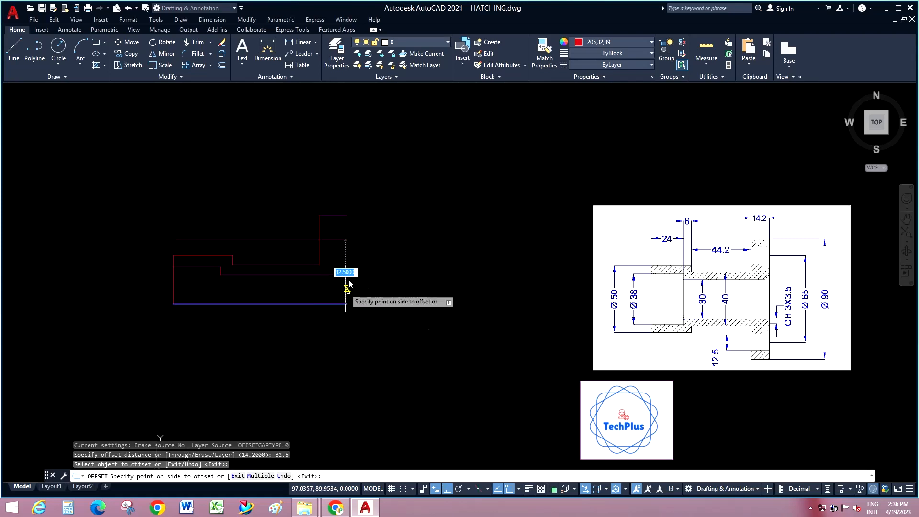
click(374, 254)
key(Return)
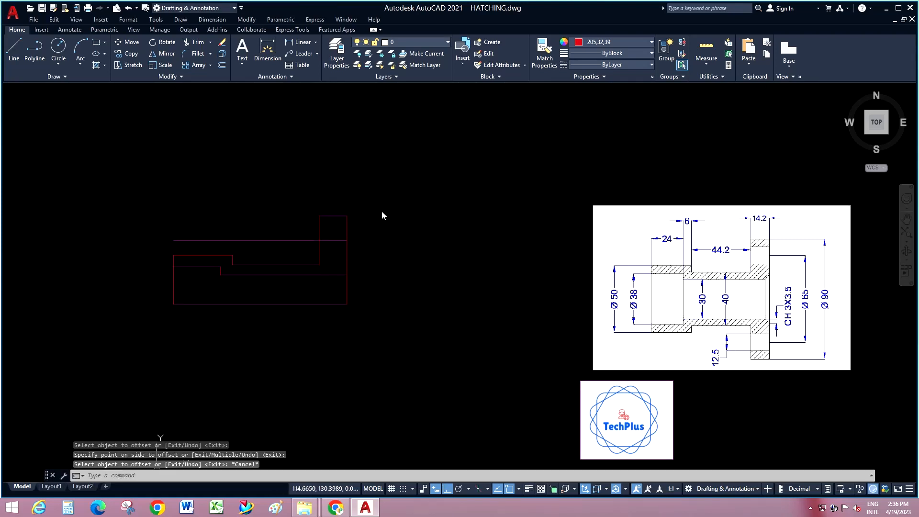
Offset the flange hole's centre line 6.25 units both upward and downward to create the hole's edges
right_click(381, 211)
click(394, 218)
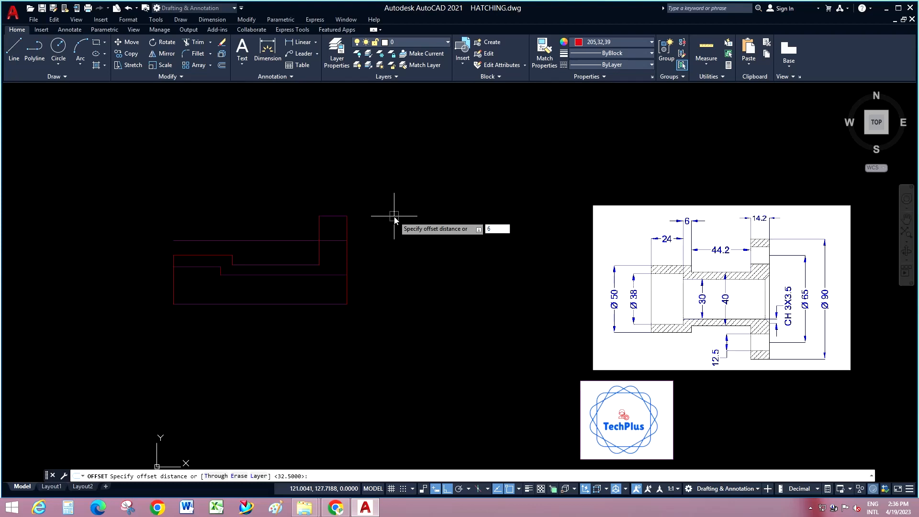
text(6.25)
key(Return)
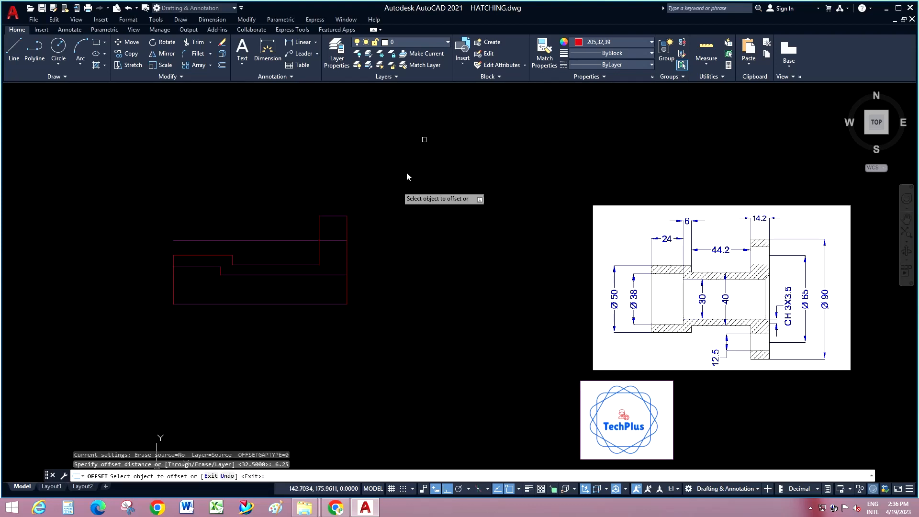
click(333, 240)
click(335, 236)
click(332, 240)
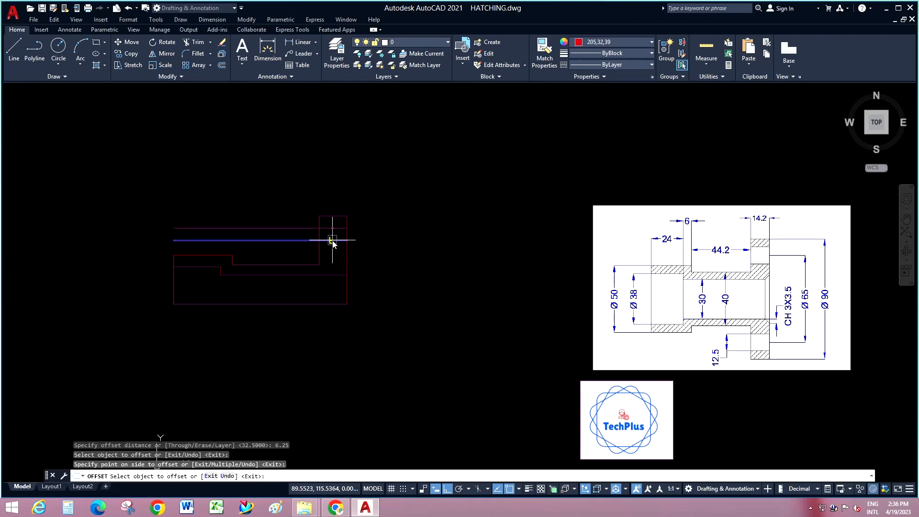
click(336, 250)
key(Escape)
Trim the three flange hole lines left of the flange and remove the hole's centre line inside it
click(200, 43)
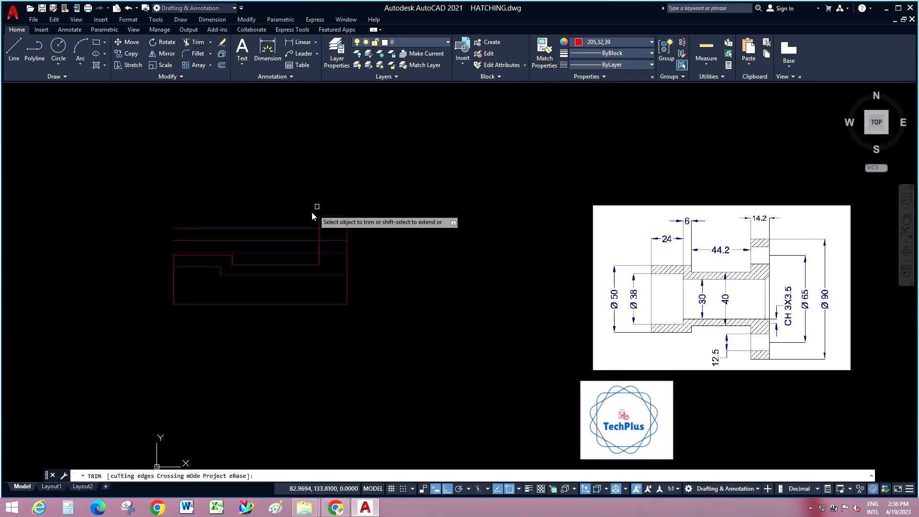
click(303, 229)
click(311, 241)
click(309, 253)
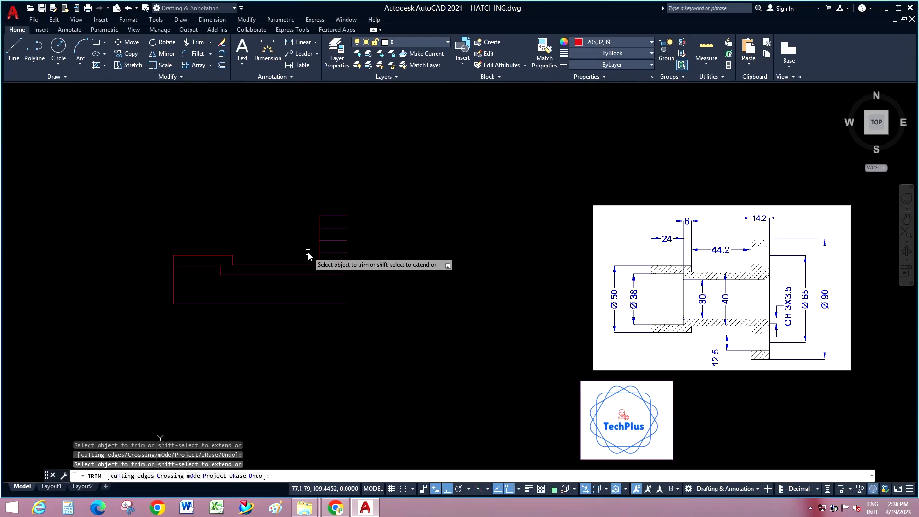
click(340, 242)
key(Escape)
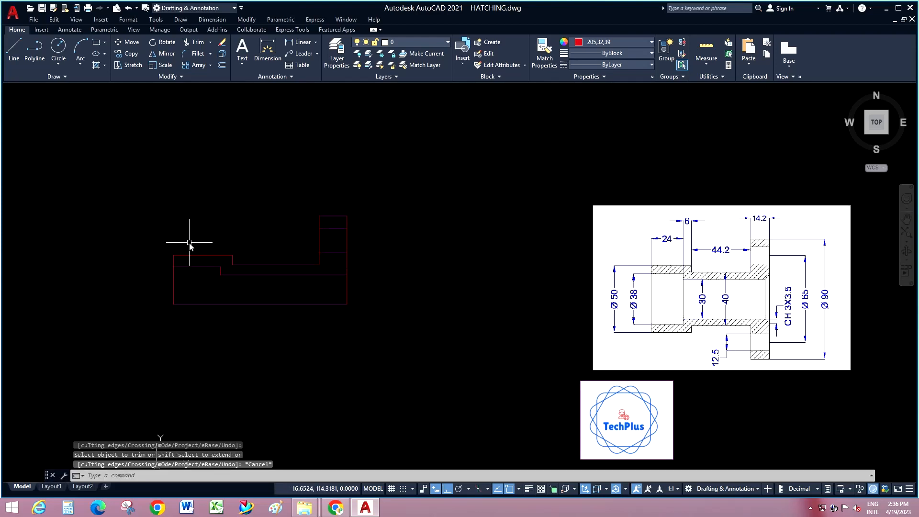
Change the colour of the sleeve's stepped outer and bore lines and the flange hole edges to red
click(124, 216)
click(419, 296)
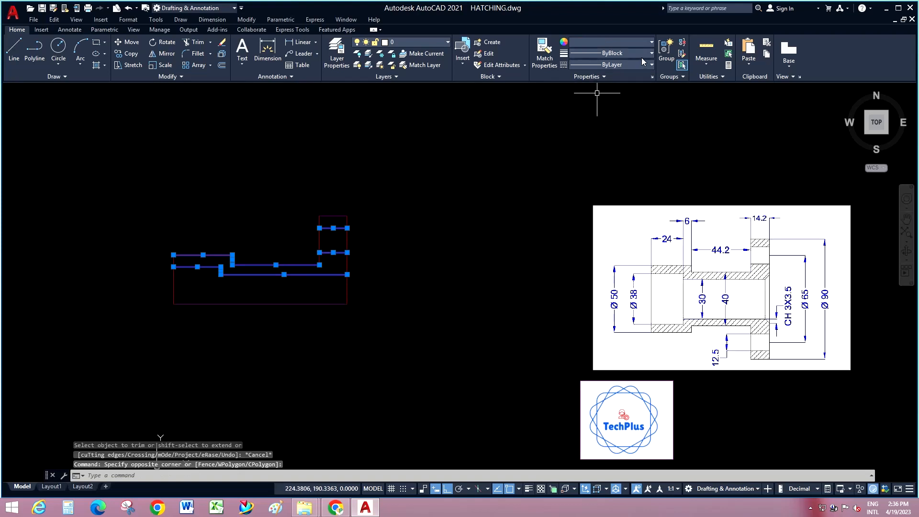
click(633, 42)
click(606, 99)
key(Escape)
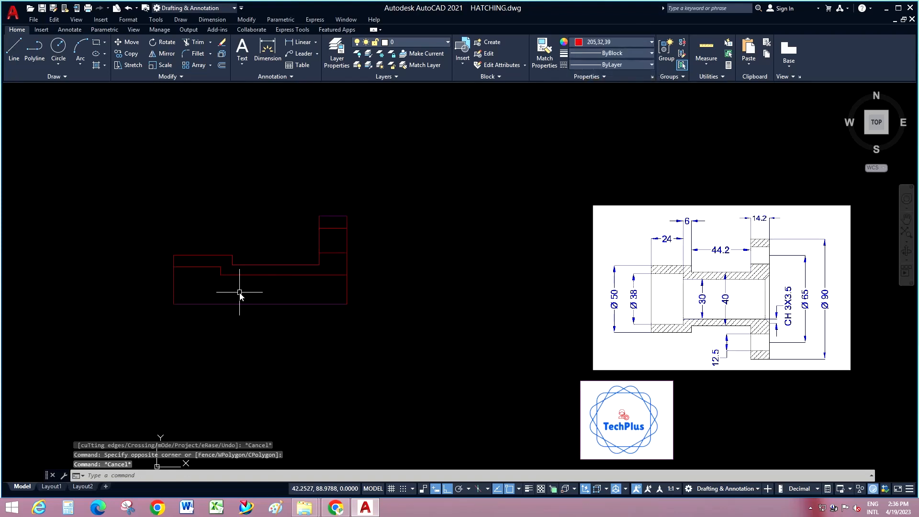
Chamfer the corner between the flange's right face and the bore line with distances of 3 and 3.5
click(210, 54)
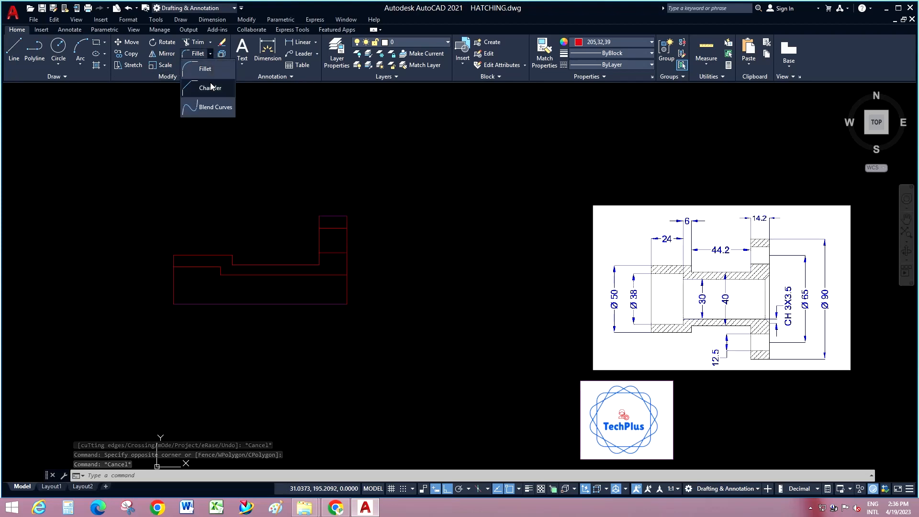
click(210, 88)
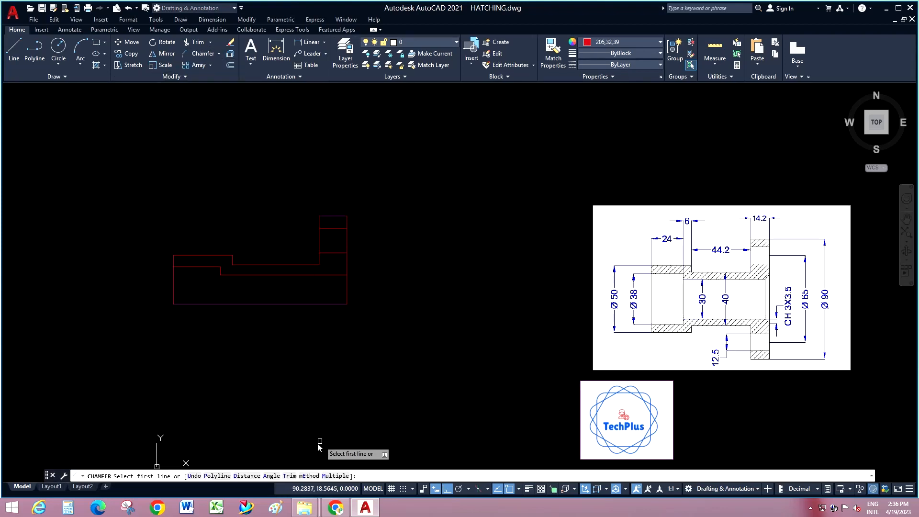
click(247, 476)
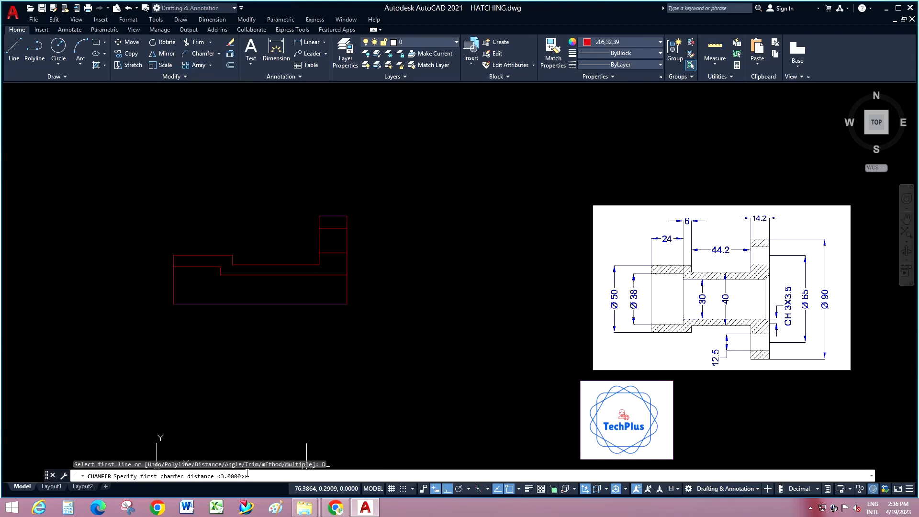
key(Return)
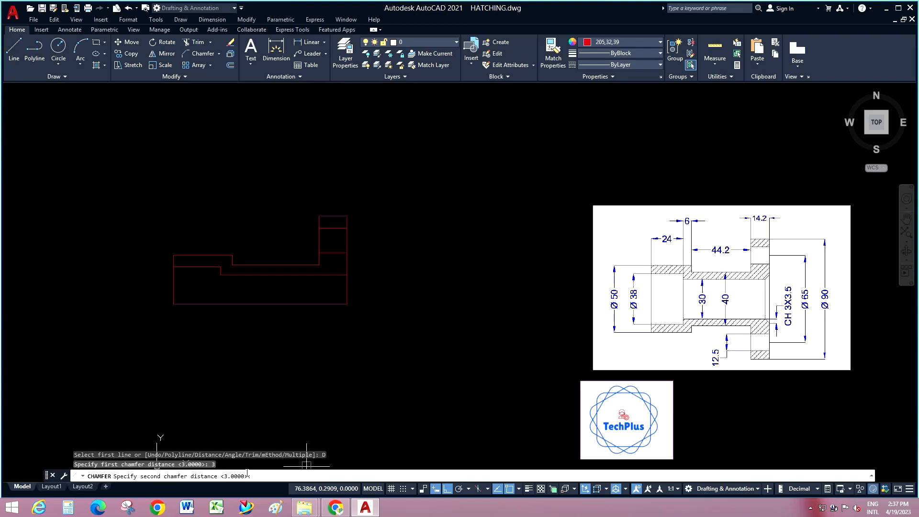
text(3.5)
key(Return)
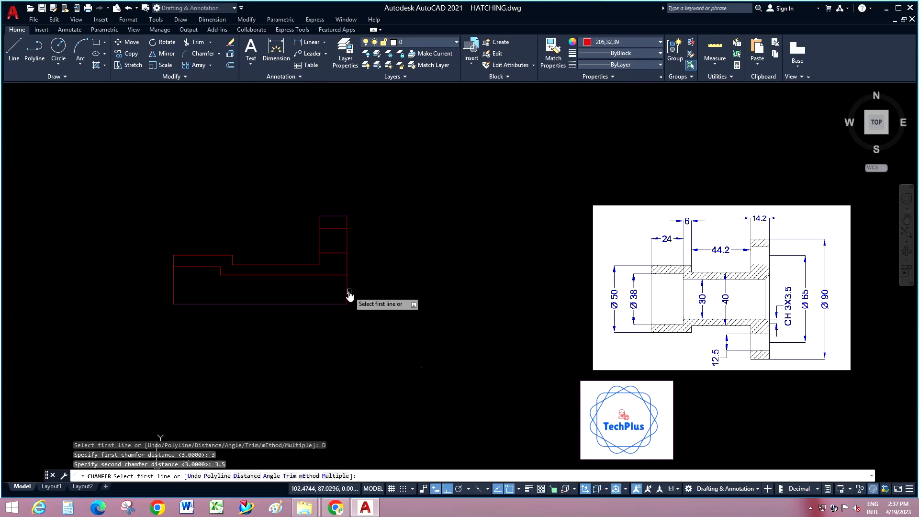
click(340, 274)
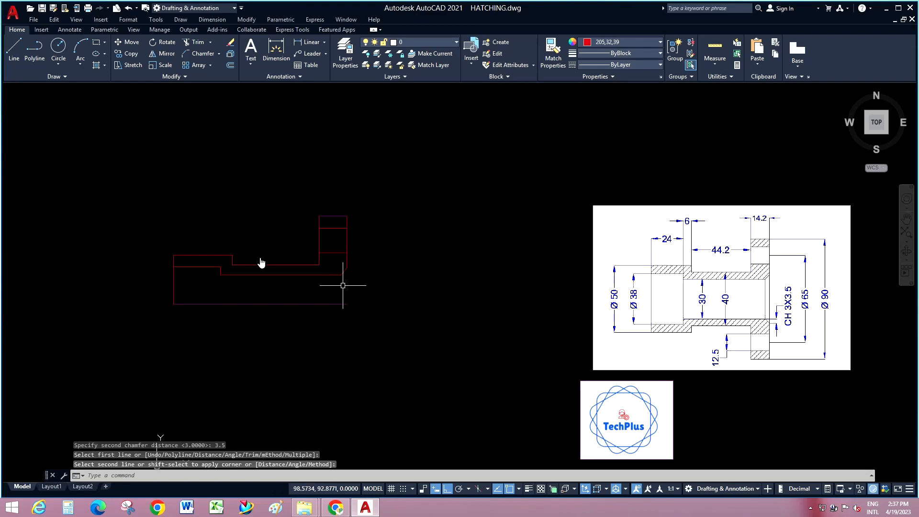
Draw a vertical line from the chamfer's outer end down to the centreline to restore the right face
click(11, 62)
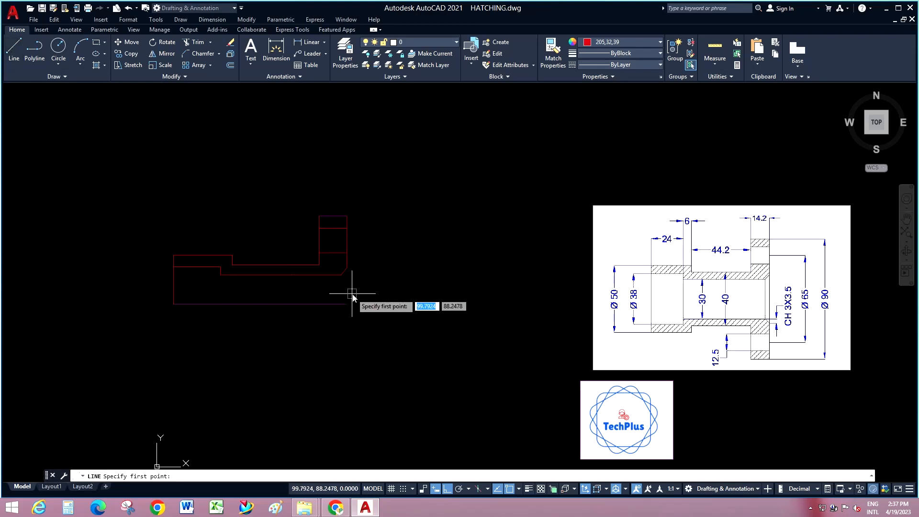
click(347, 269)
click(347, 305)
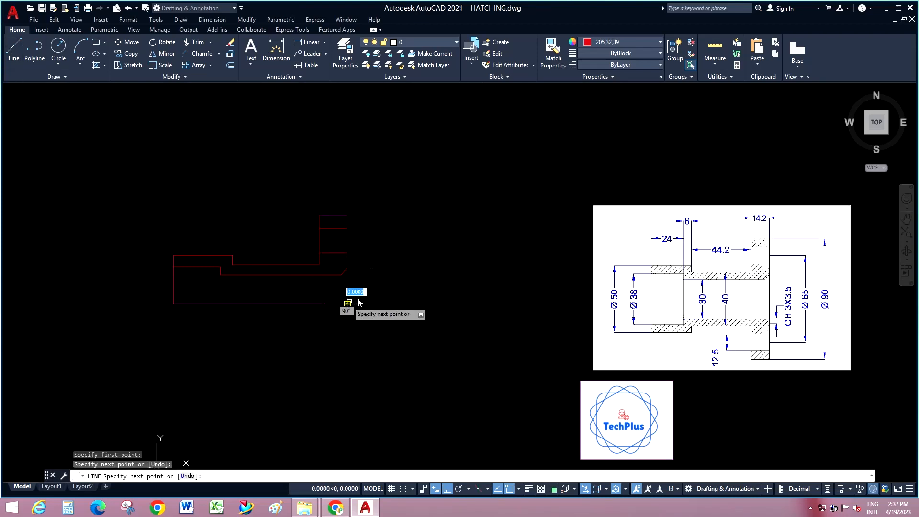
key(Escape)
Draw a vertical line from the chamfer's inner end on the bore line down to the centreline
right_click(385, 244)
click(397, 249)
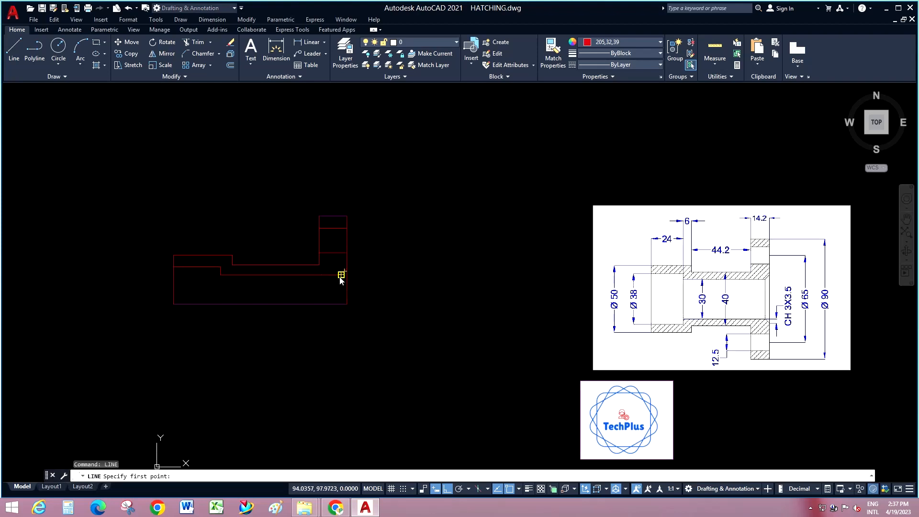
click(341, 275)
click(338, 304)
key(Escape)
Draw a vertical line from the inner corner of the bore step down to the centreline
right_click(400, 240)
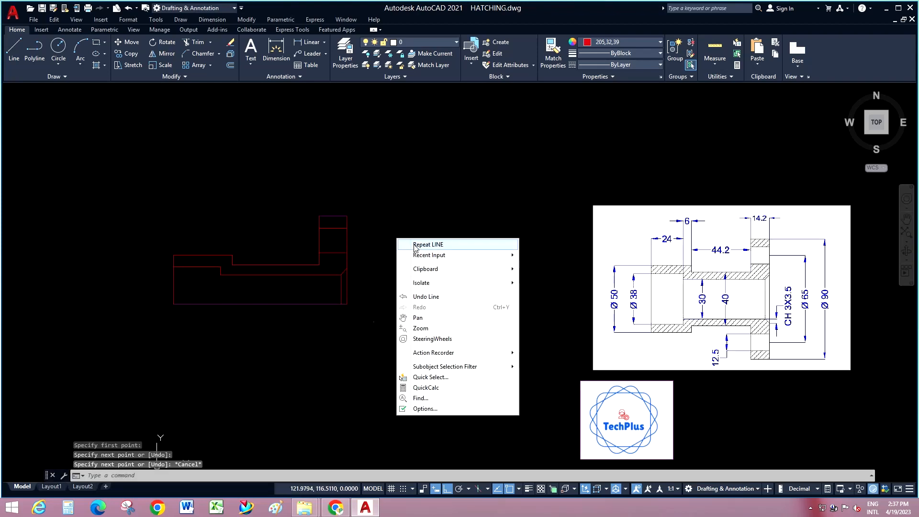
click(416, 246)
click(221, 275)
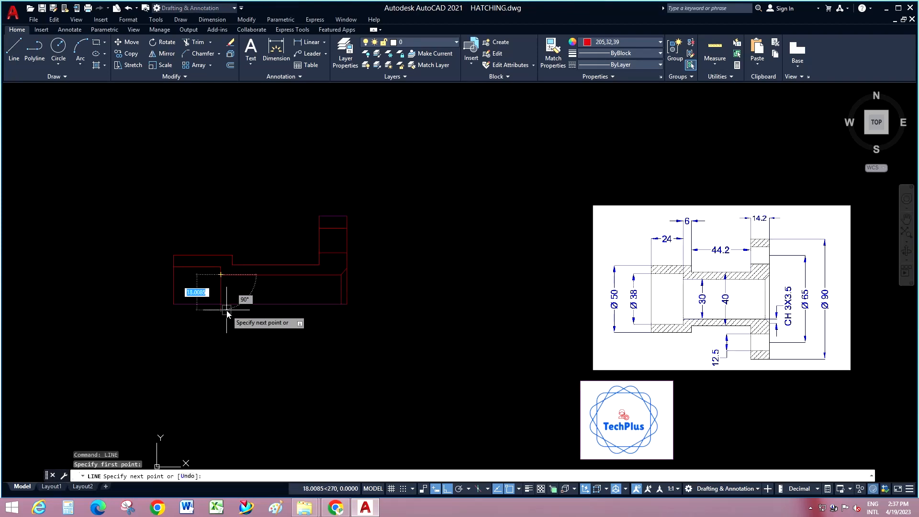
click(221, 303)
key(Escape)
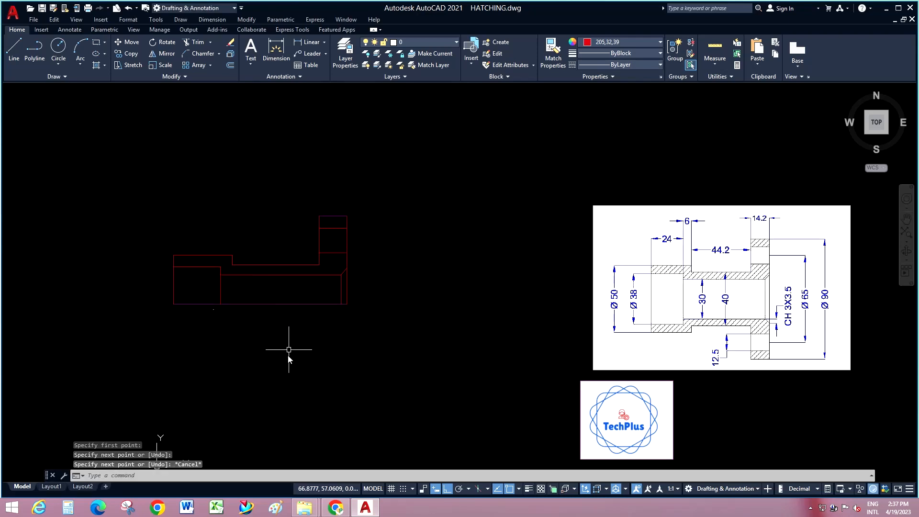
click(292, 296)
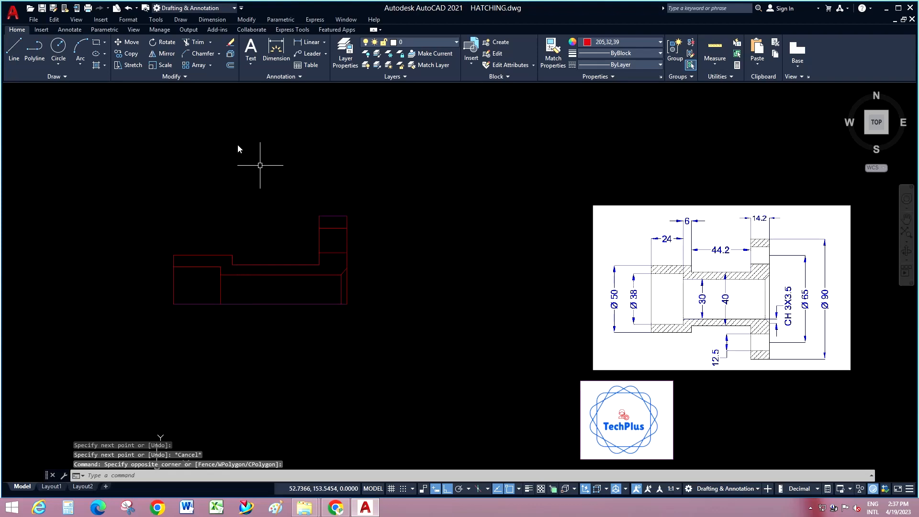
Move the whole half profile to the right, closer to the reference image
scroll(737, 296, up, 1)
scroll(463, 257, down, 2)
click(193, 199)
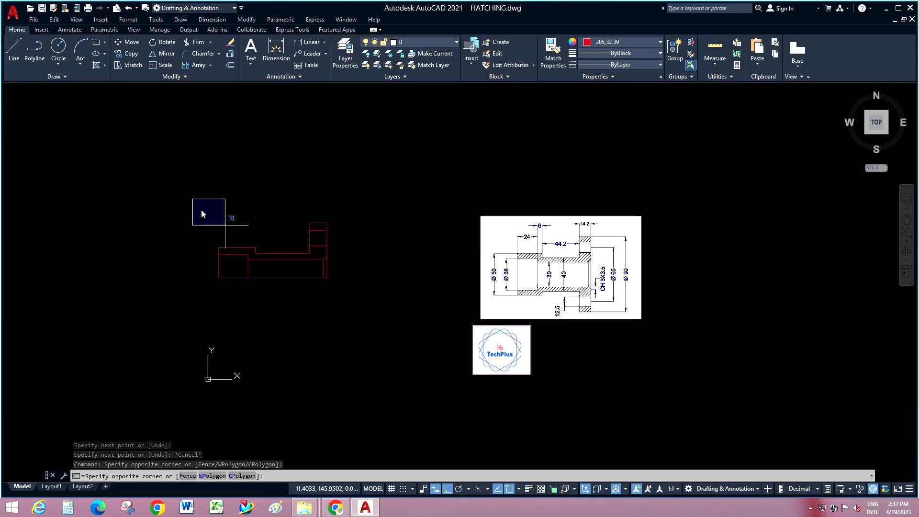
click(355, 307)
click(132, 42)
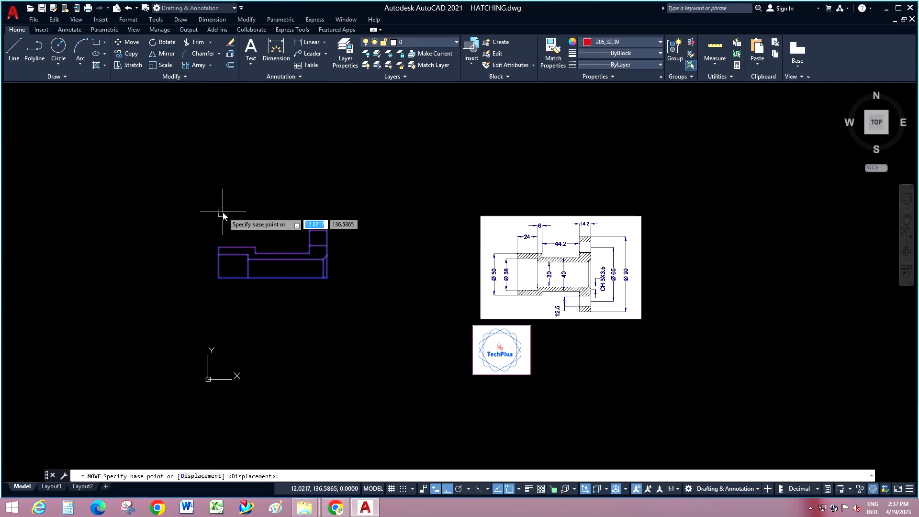
scroll(251, 218, up, 2)
click(256, 211)
click(391, 222)
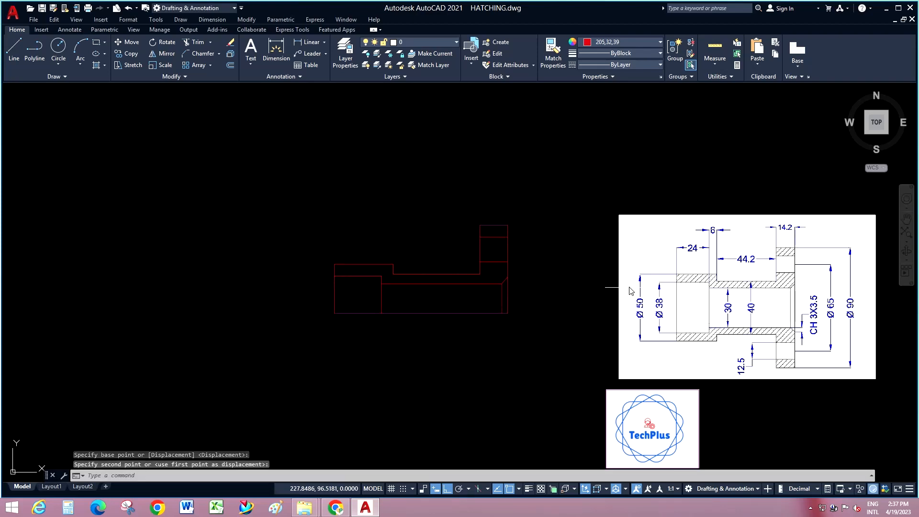
Mirror the whole half profile about its bottom centreline from end to end, keeping the source objects
scroll(354, 257, up, 1)
scroll(337, 252, down, 3)
scroll(330, 259, up, 2)
scroll(221, 236, up, 2)
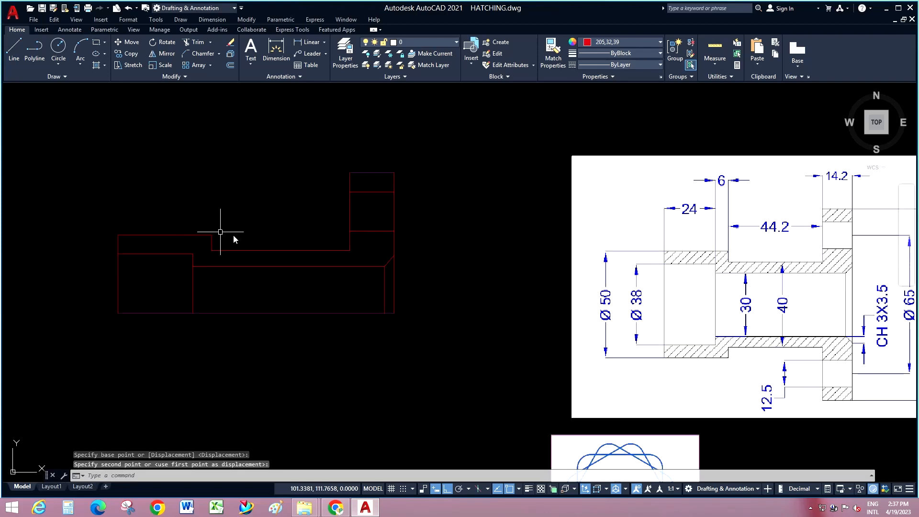
scroll(303, 258, down, 2)
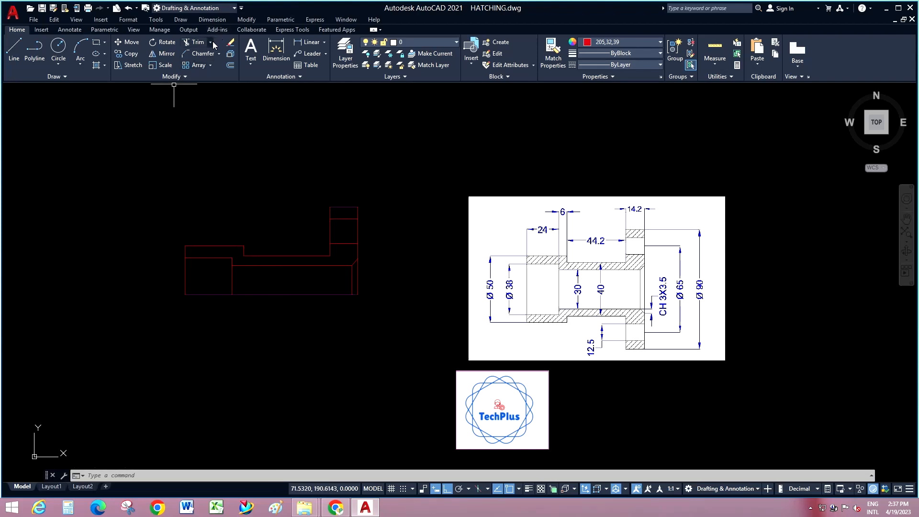
click(161, 54)
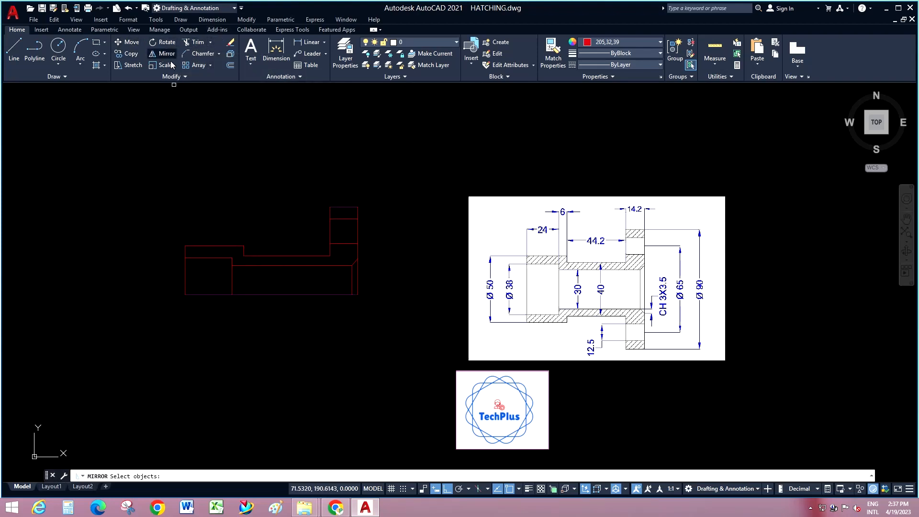
click(154, 199)
click(360, 319)
key(Return)
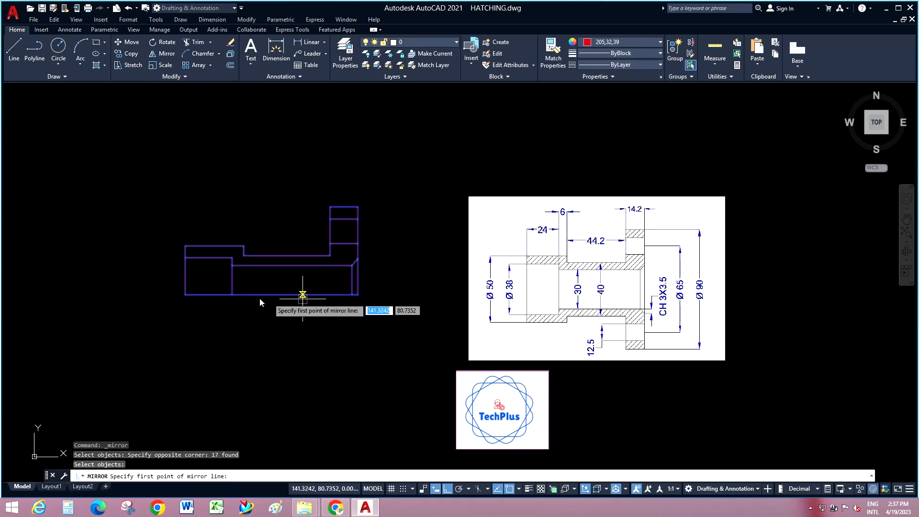
click(188, 293)
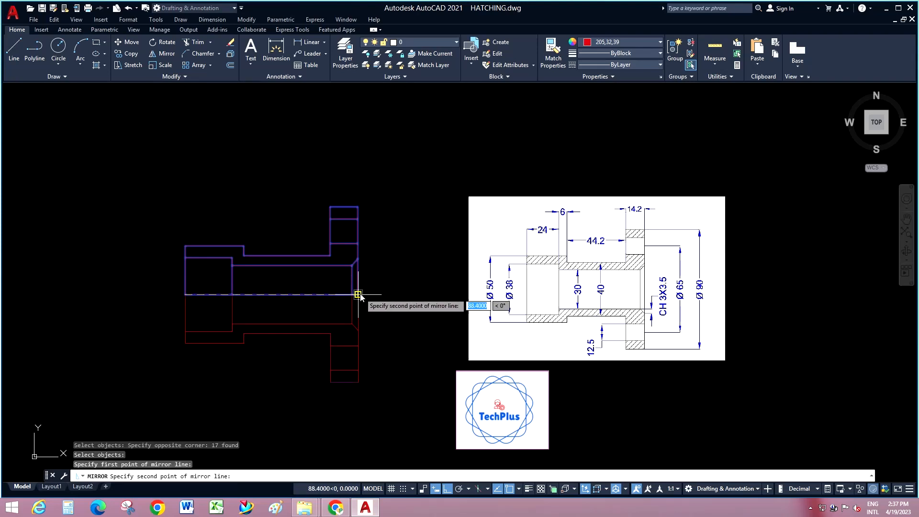
click(360, 293)
click(381, 327)
Delete the overlapping horizontal lines along the sleeve's centreline
click(312, 274)
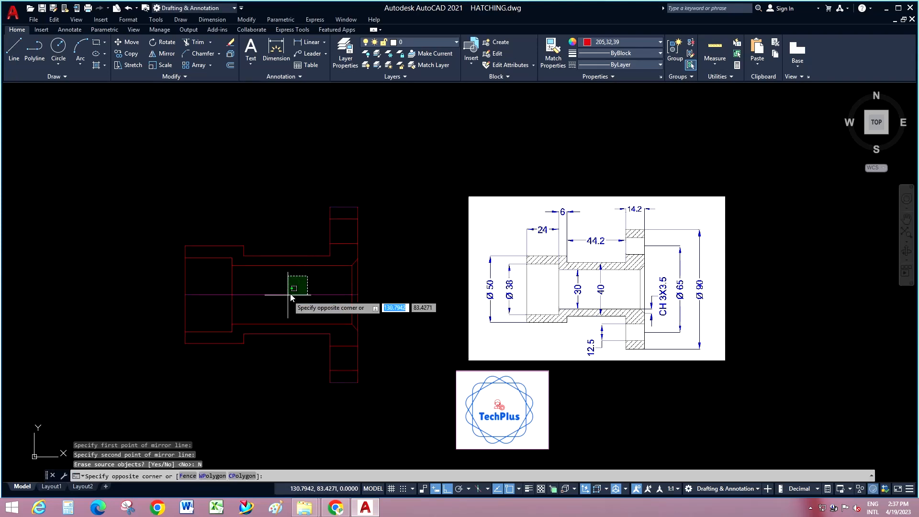
click(285, 297)
key(Delete)
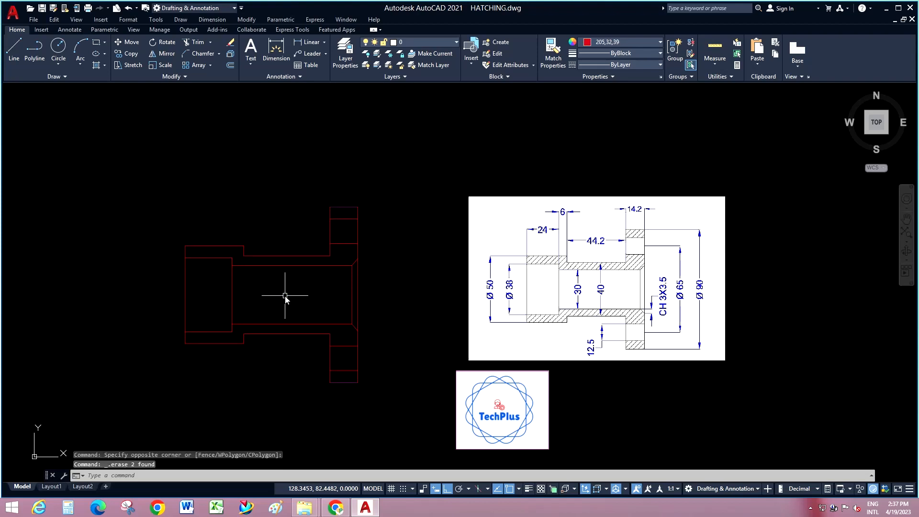
Start a Hatch in the sleeve's upper wall section with diagonal lines at a scale of 10
click(247, 20)
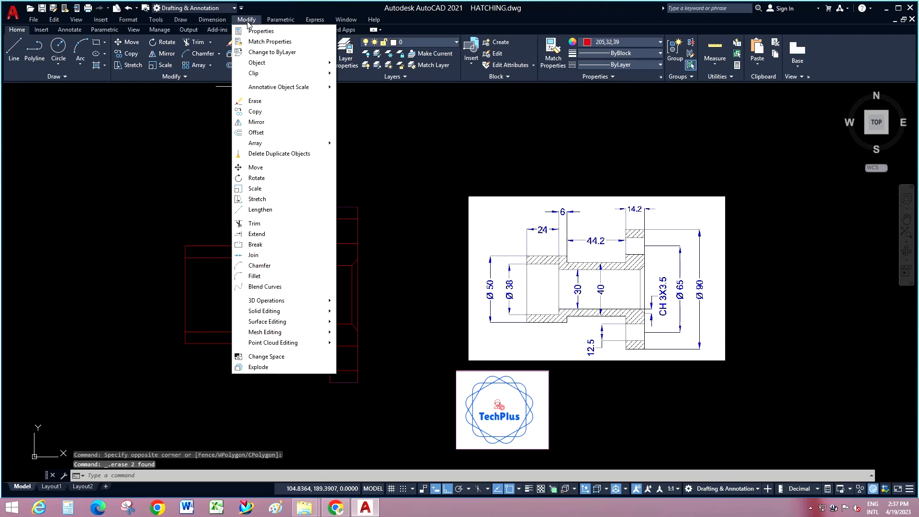
mouse_move(181, 19)
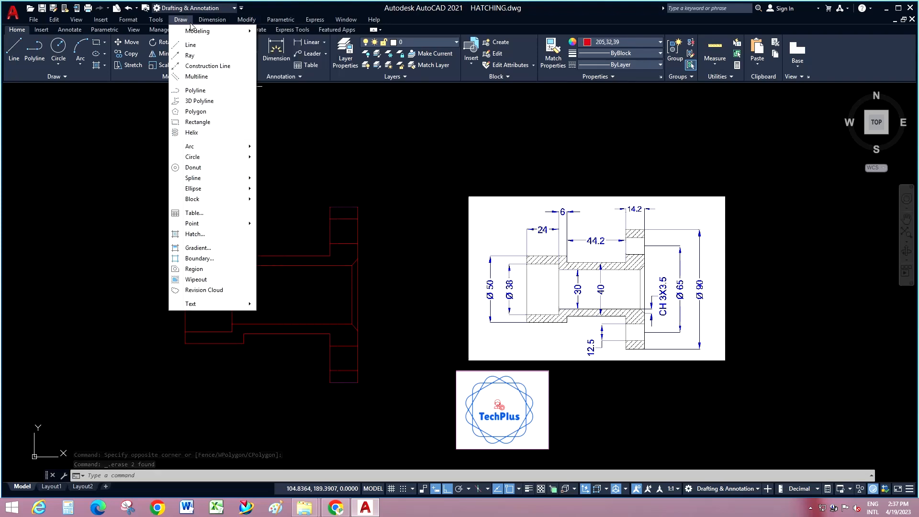
click(201, 233)
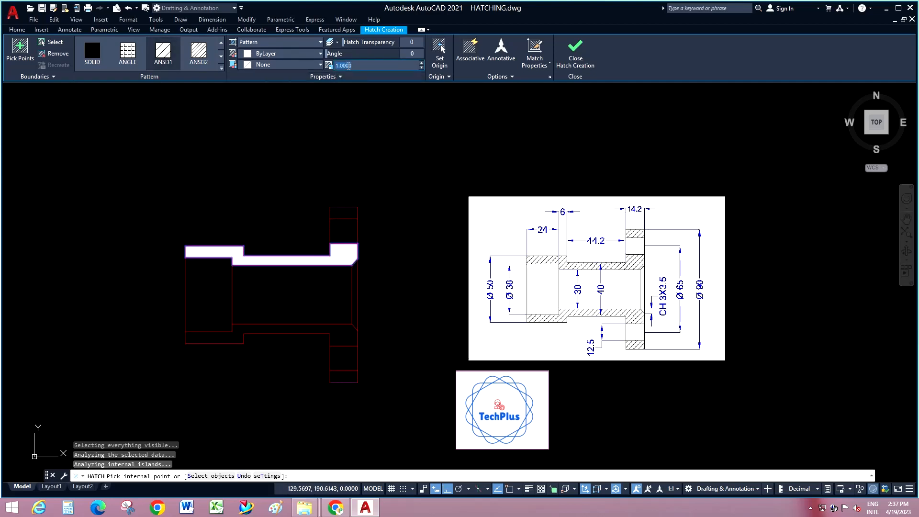
key(Return)
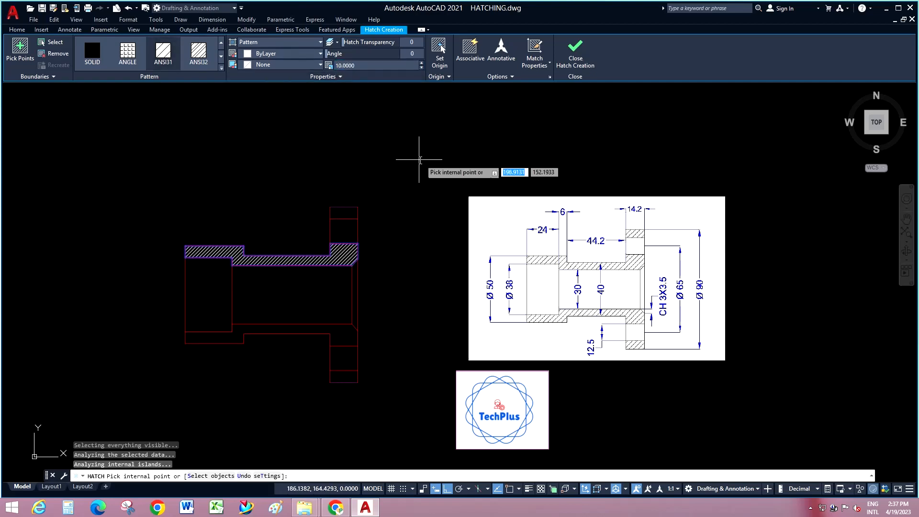
Add the upper flange rim, the lower sleeve wall and the lower flange rim to the hatch and finish it
click(351, 214)
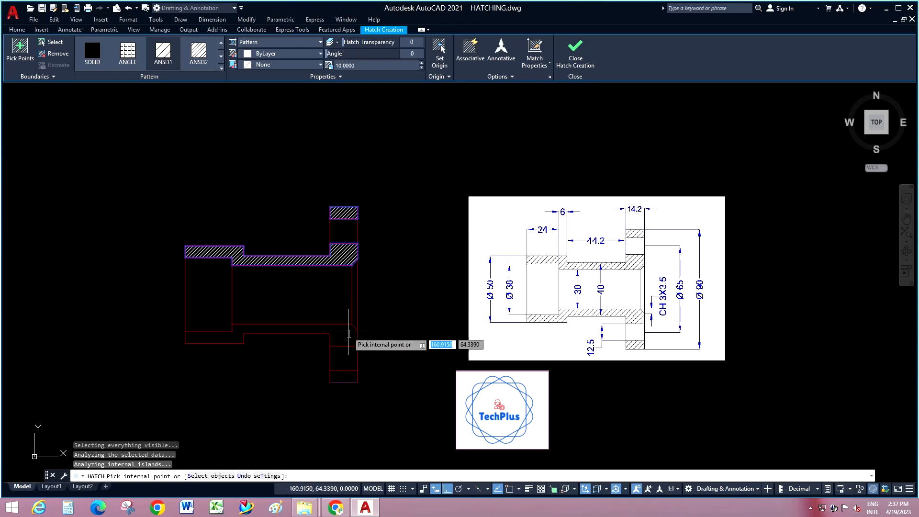
click(348, 338)
click(345, 377)
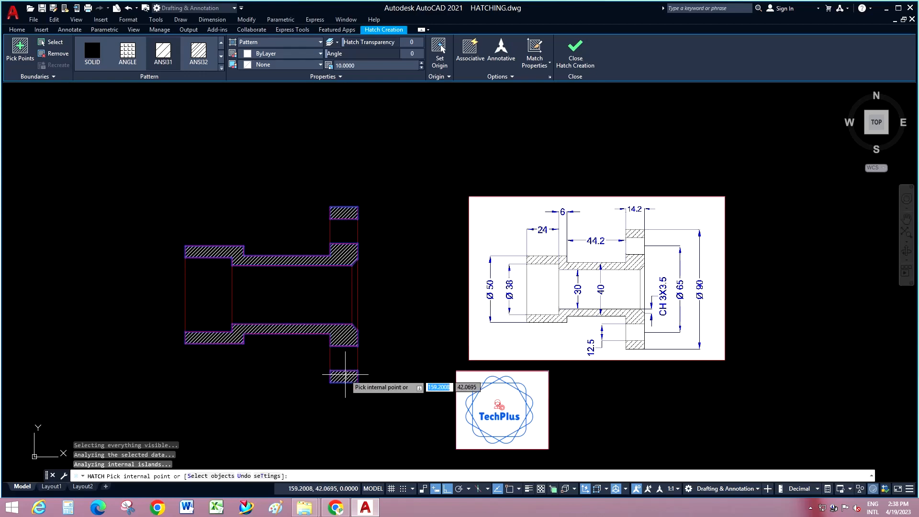
click(575, 53)
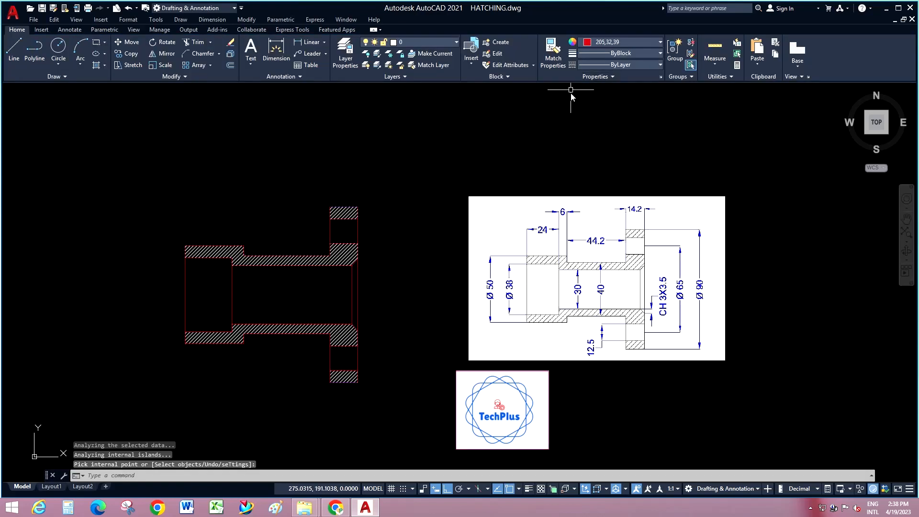
Draw a horizontal centreline about 108 units long through the sleeve's axis, extending past both end faces
click(15, 48)
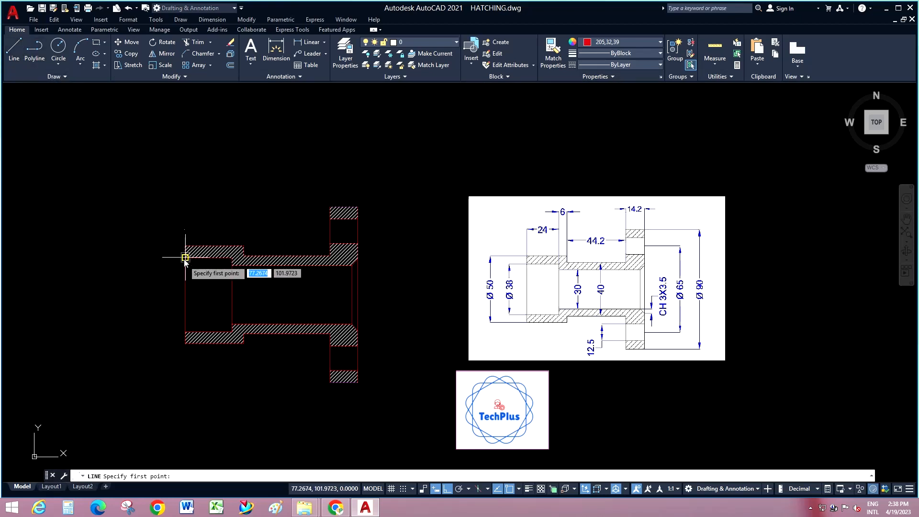
click(168, 294)
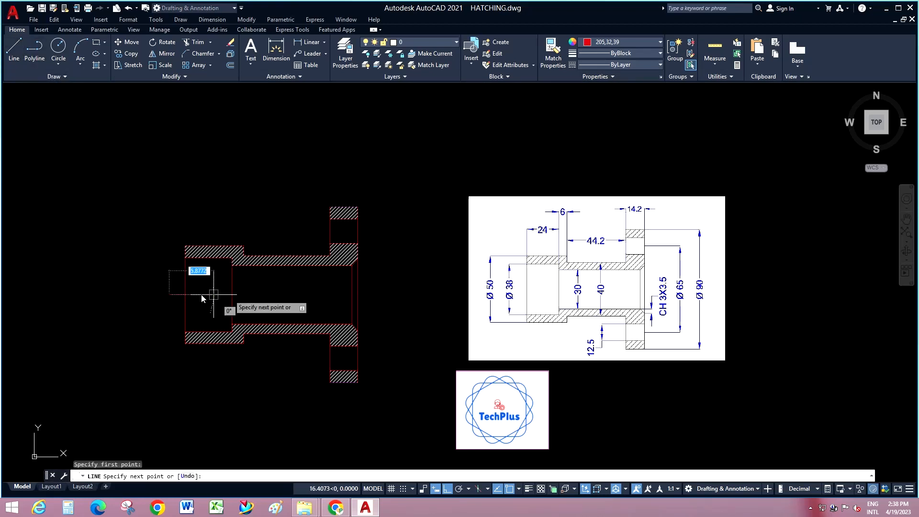
click(381, 294)
key(Escape)
Change the colour of the new centreline to blue 39,118,187
click(399, 276)
click(379, 302)
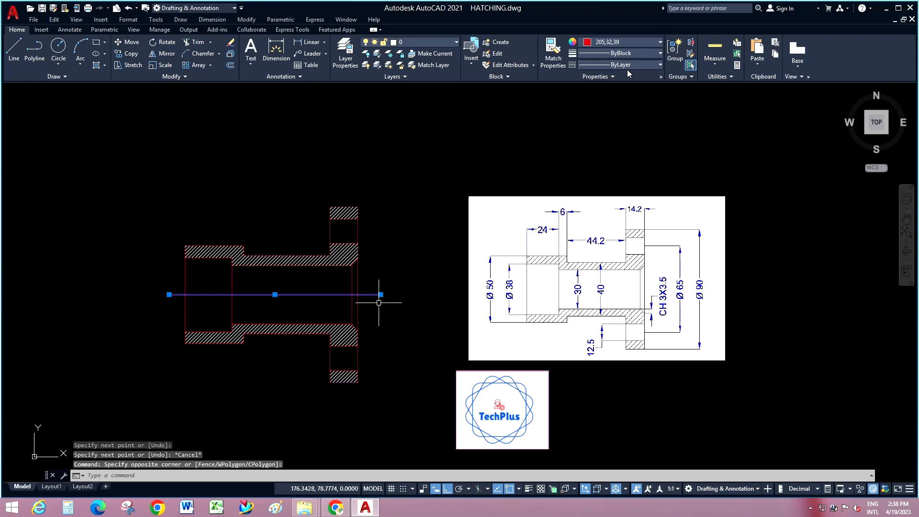
click(628, 42)
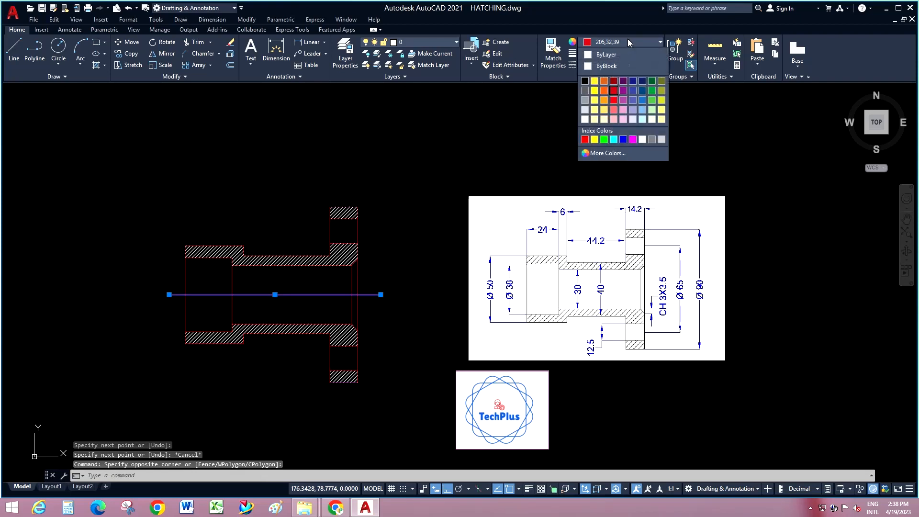
click(643, 97)
Load the CENTER linetype from acad.lin into the drawing
click(622, 65)
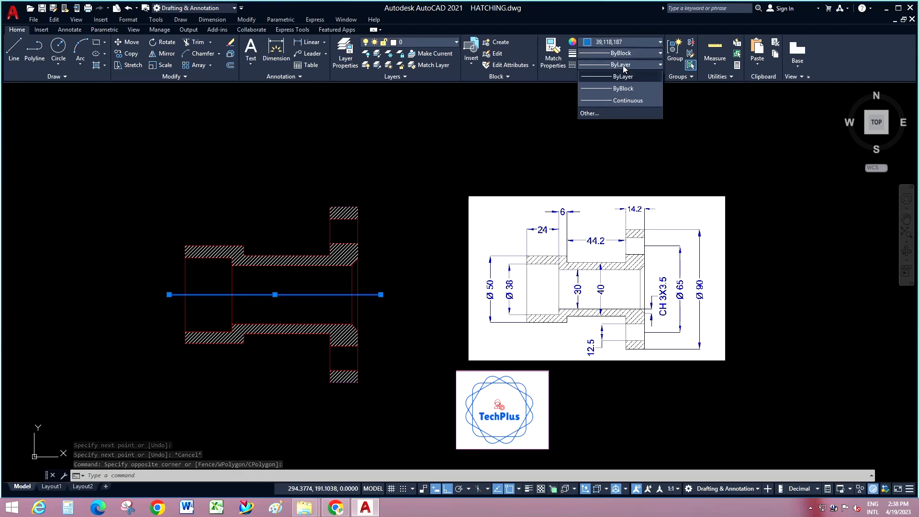
click(608, 112)
click(541, 176)
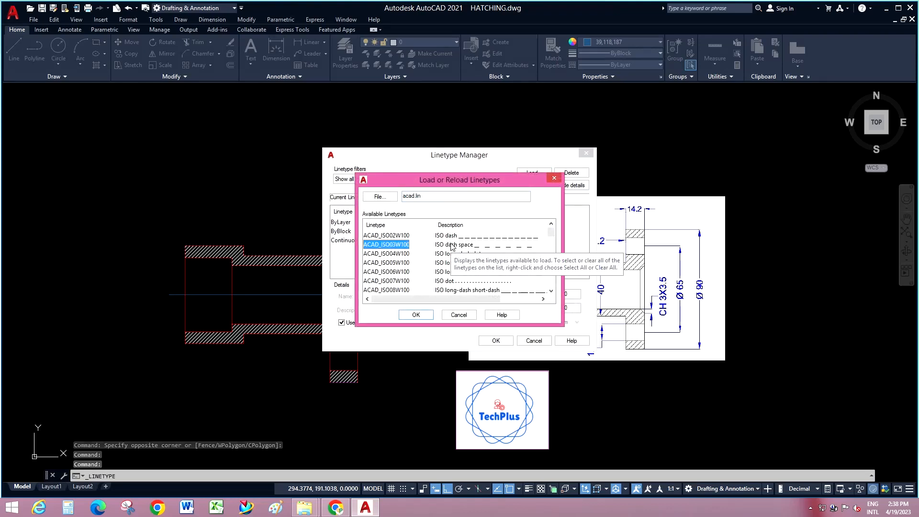
key(c)
click(415, 314)
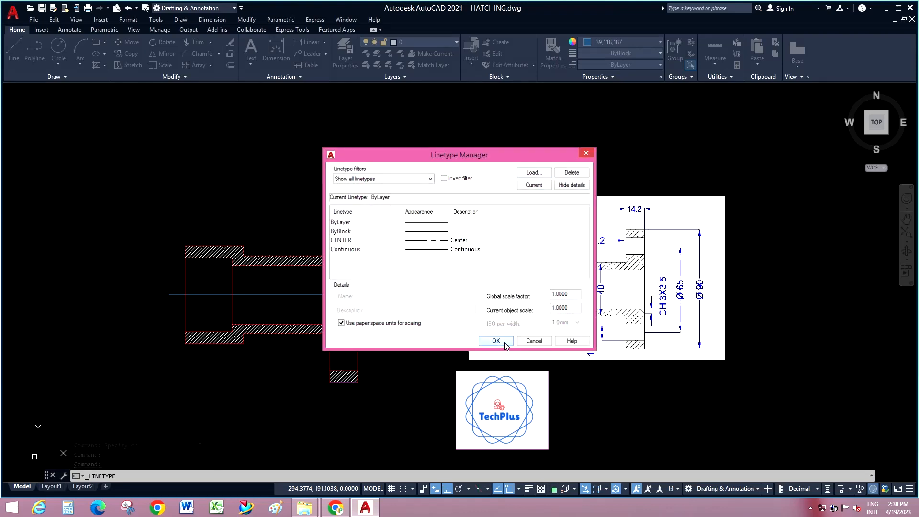
click(496, 340)
Assign the CENTER linetype to the sleeve's centreline
click(279, 298)
click(570, 128)
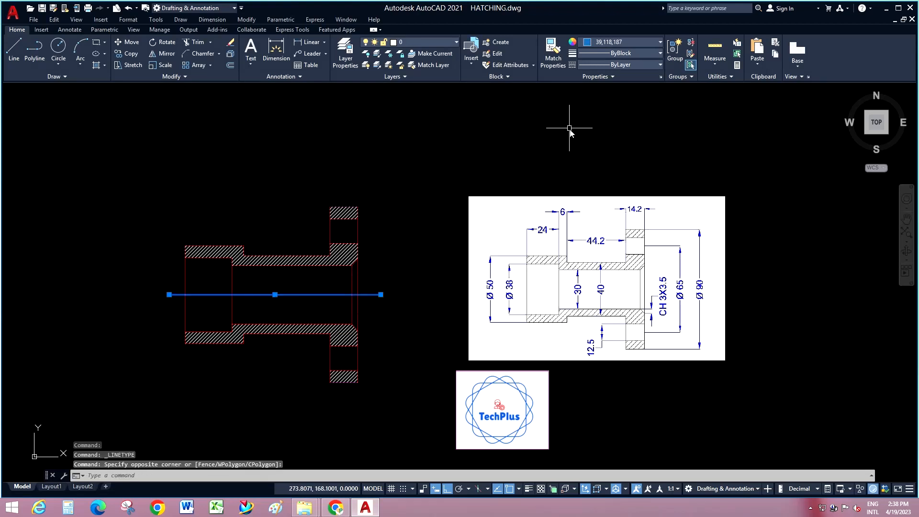
click(634, 67)
click(623, 100)
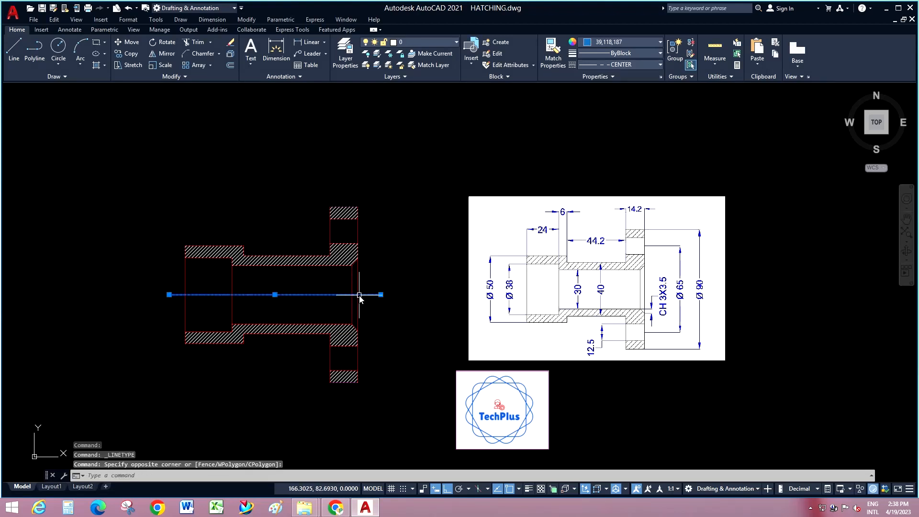
Try a linetype scale of 20 on the centreline, and settle on a scale of 10
right_click(330, 293)
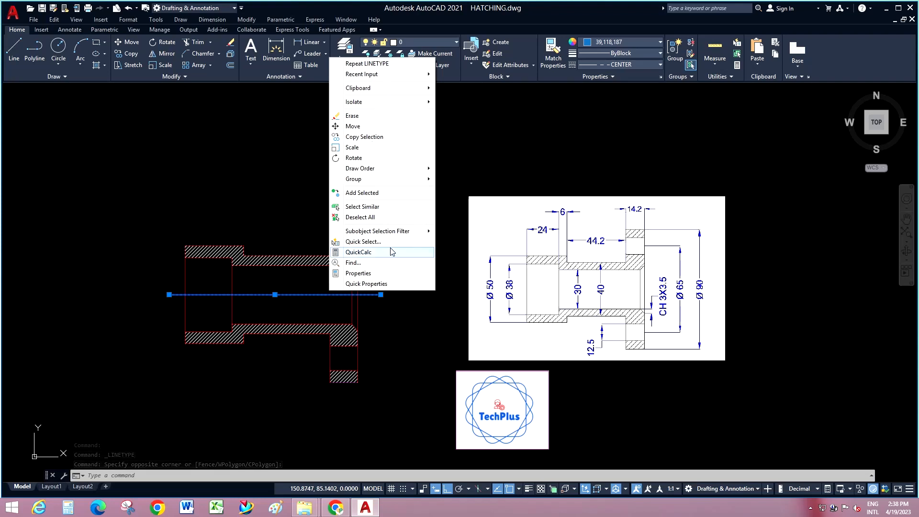
click(364, 273)
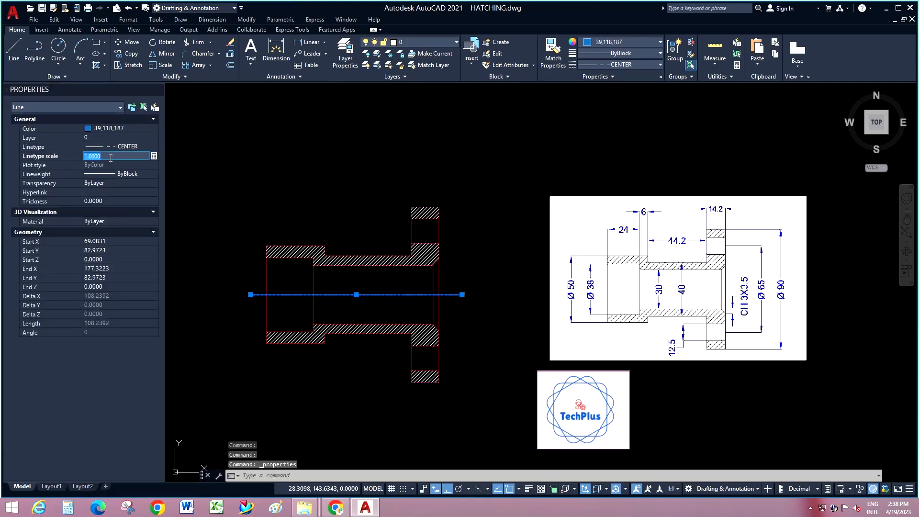
text(20)
key(Return)
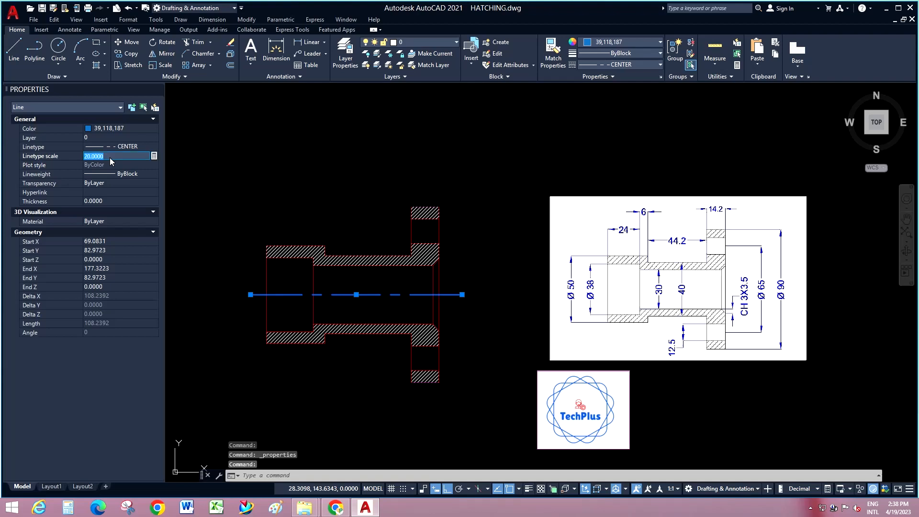
text(10)
key(Return)
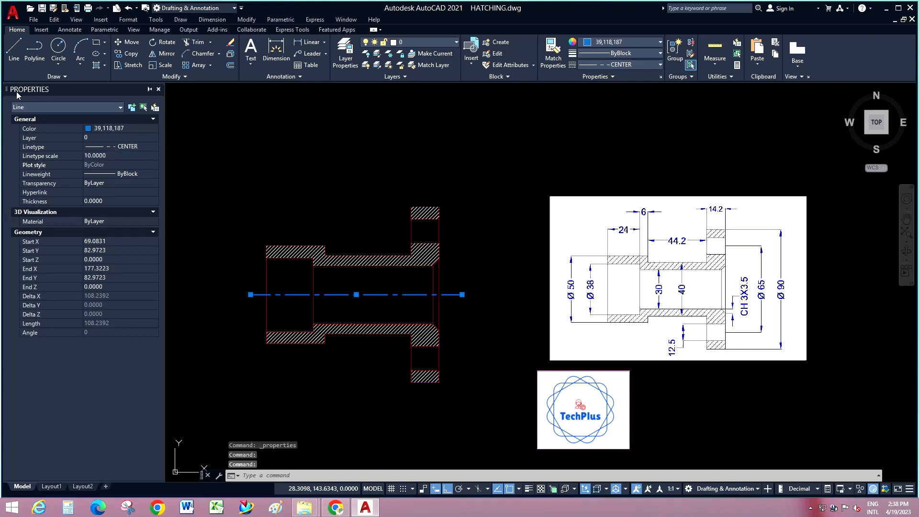
click(158, 89)
key(Escape)
scroll(283, 288, up, 2)
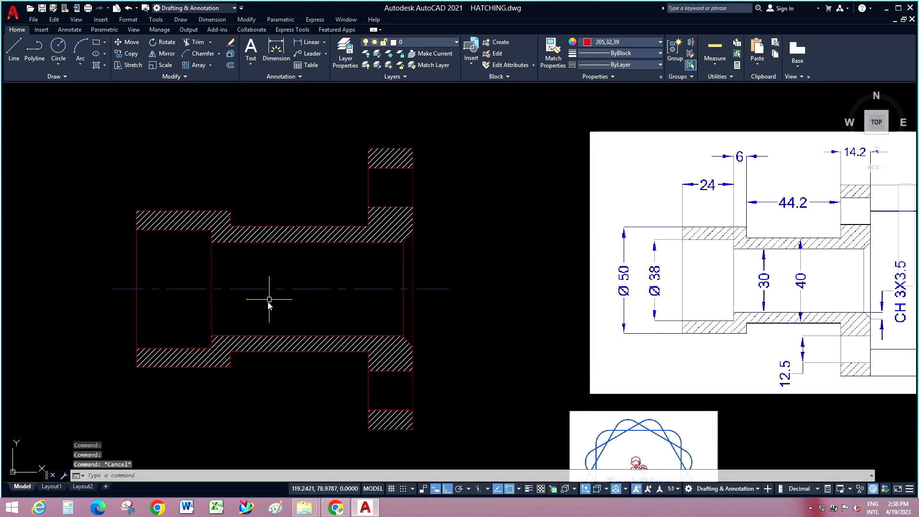
Add a vertical linear dimension for the outer diameter at the sleeve's left end, placed left of the part
scroll(303, 236, down, 2)
click(314, 42)
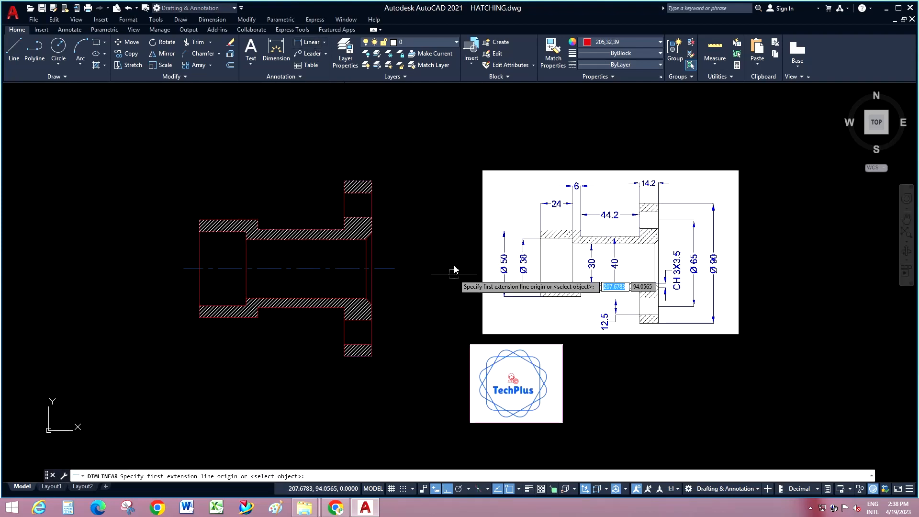
click(200, 317)
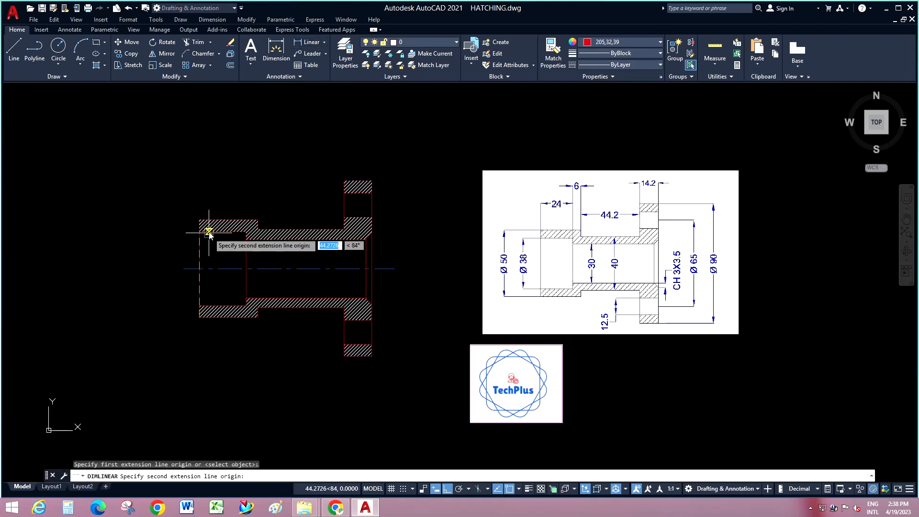
click(200, 220)
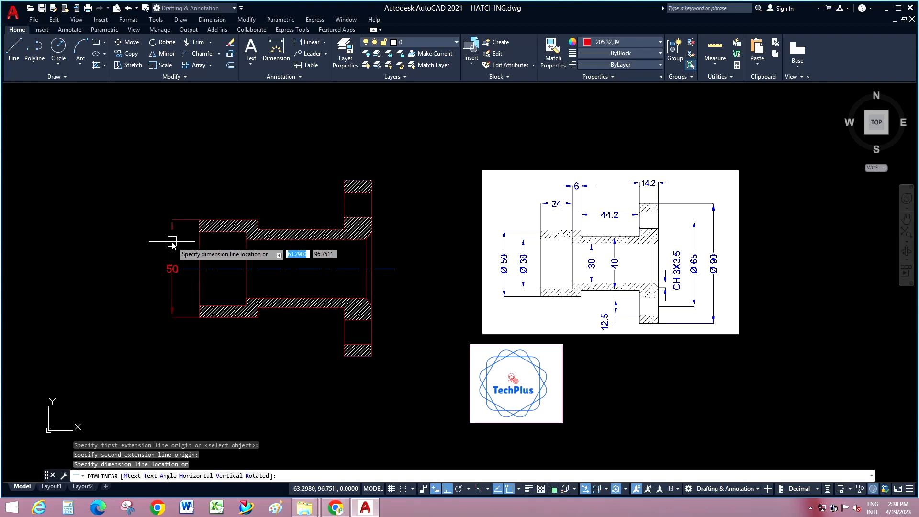
click(172, 244)
Add a vertical linear dimension for the flange's full outer diameter, placed right of the flange
right_click(229, 180)
click(241, 184)
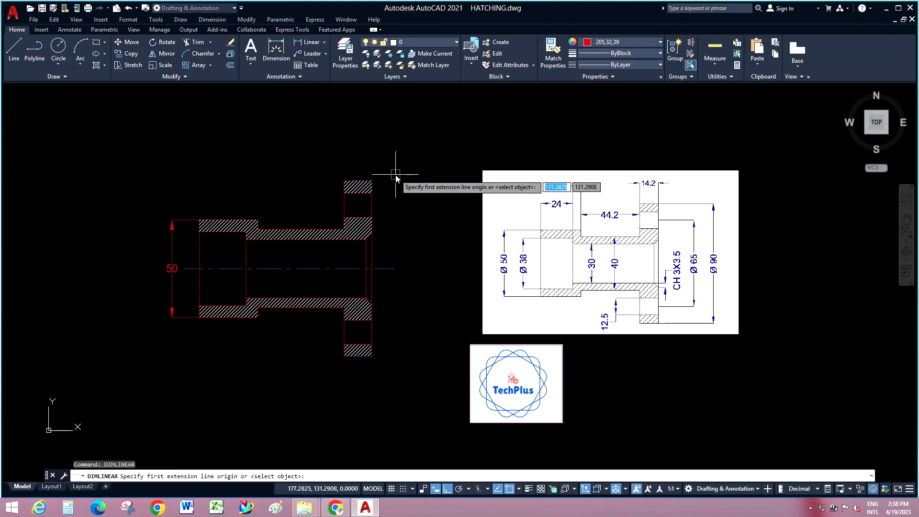
click(372, 181)
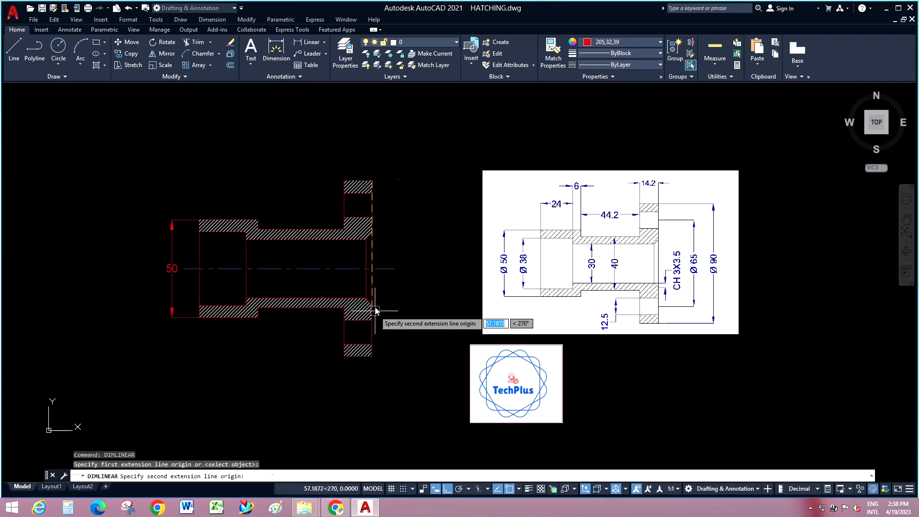
click(372, 357)
click(400, 330)
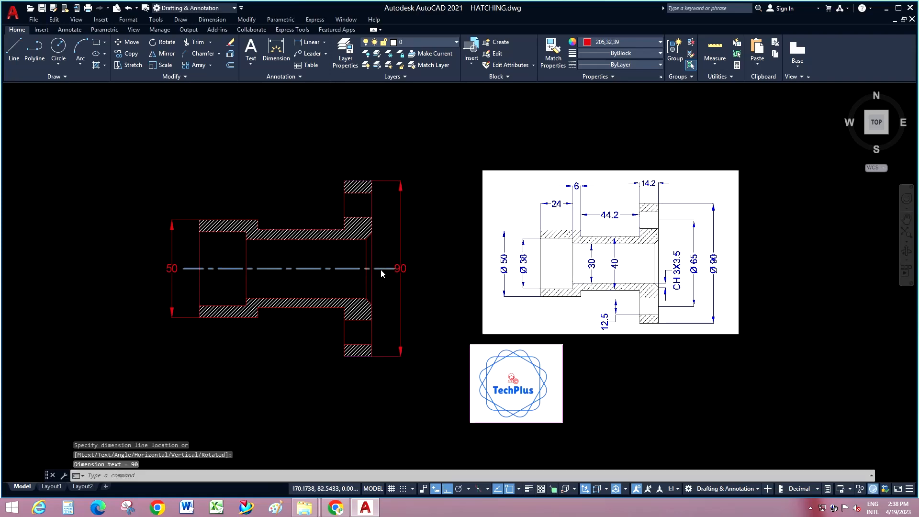
Shorten the centreline's right end by about 5.7 so it stops short of the flange diameter dimension text
scroll(382, 270, up, 3)
click(384, 260)
click(386, 272)
click(415, 266)
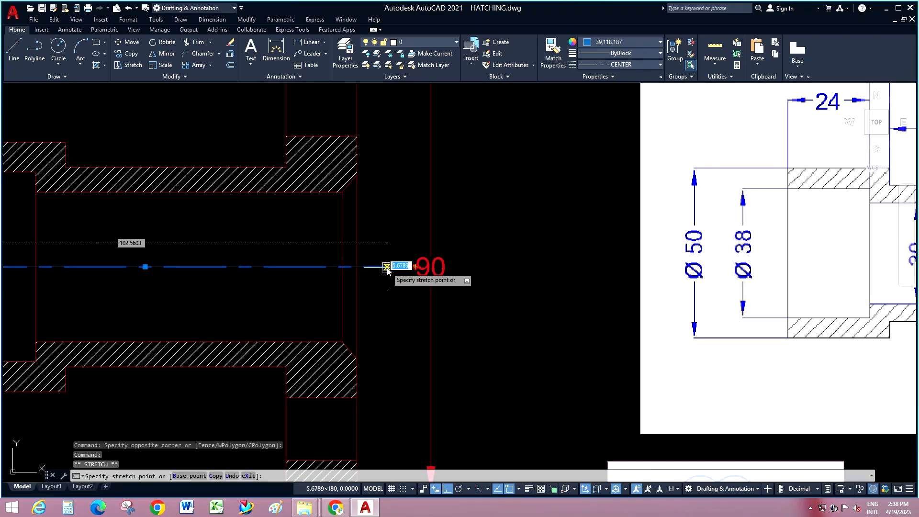
key(Escape)
Insert a diameter symbol before the text of the 50 dimension at the sleeve's left end
scroll(406, 262, down, 5)
scroll(283, 271, up, 6)
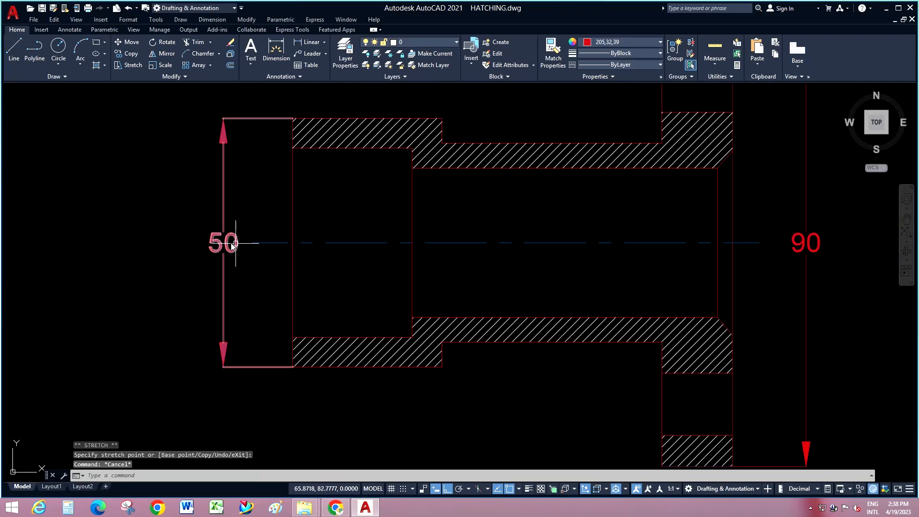
click(225, 243)
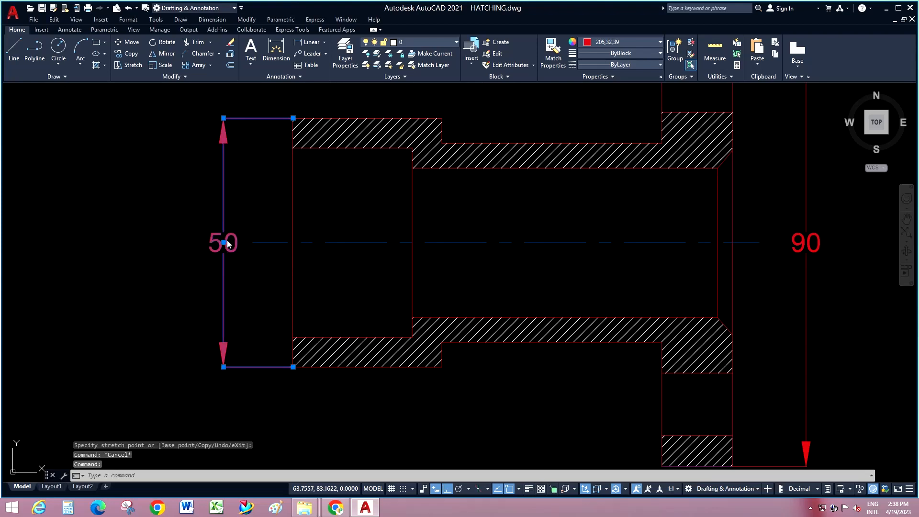
double_click(227, 240)
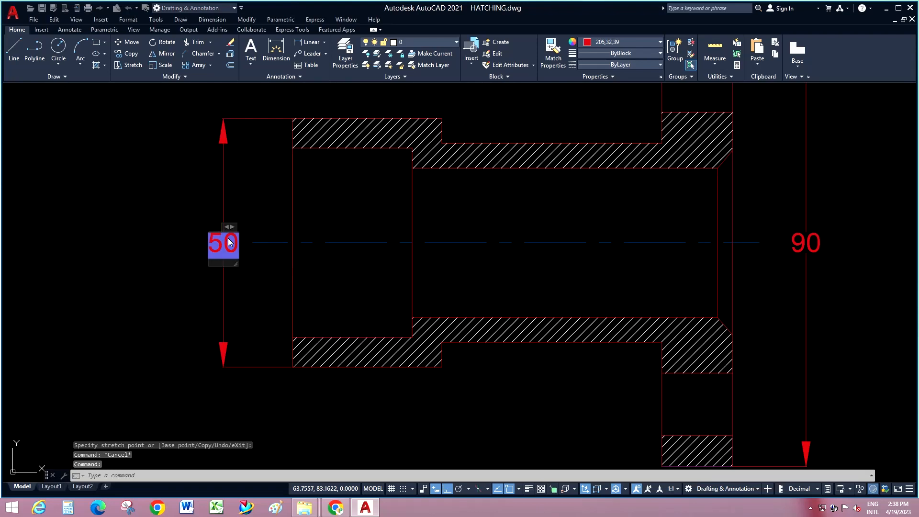
click(478, 66)
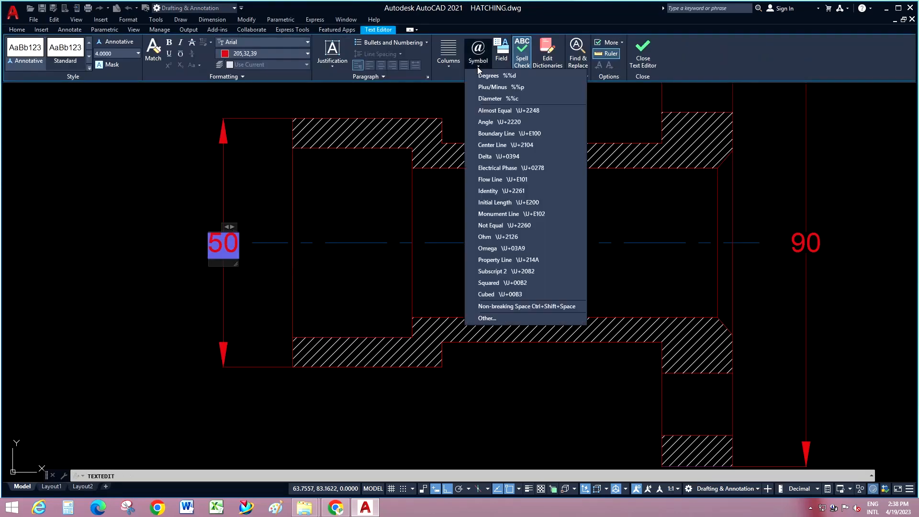
click(500, 98)
click(257, 267)
scroll(258, 272, down, 4)
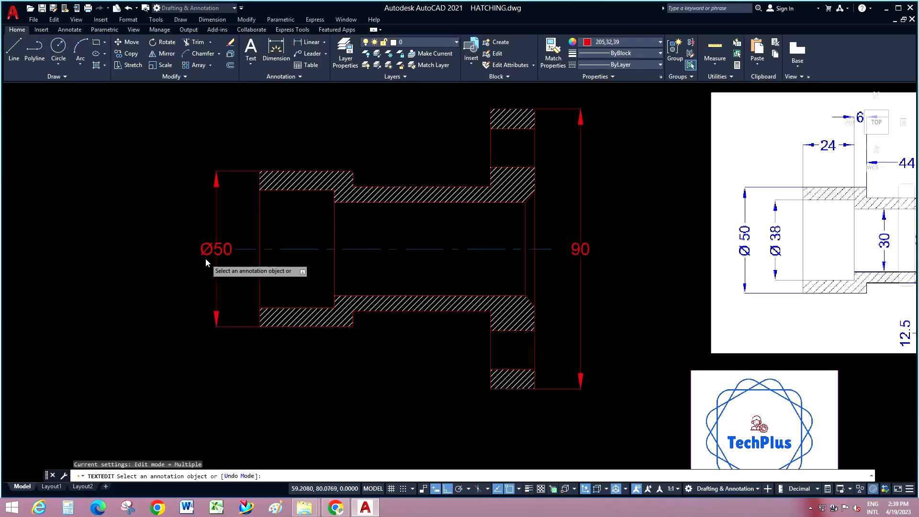
key(Escape)
Insert a diameter symbol before the text of the 90 dimension at the flange
scroll(431, 250, up, 4)
double_click(435, 251)
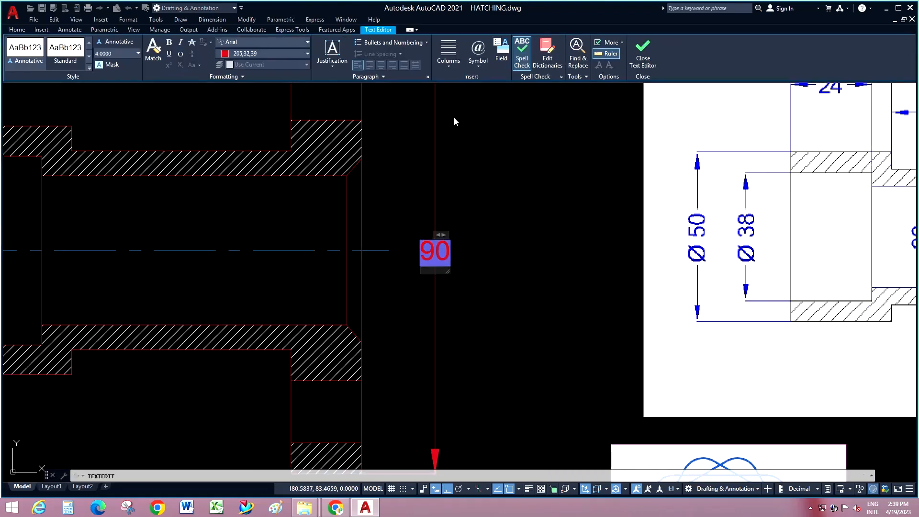
click(477, 62)
click(500, 98)
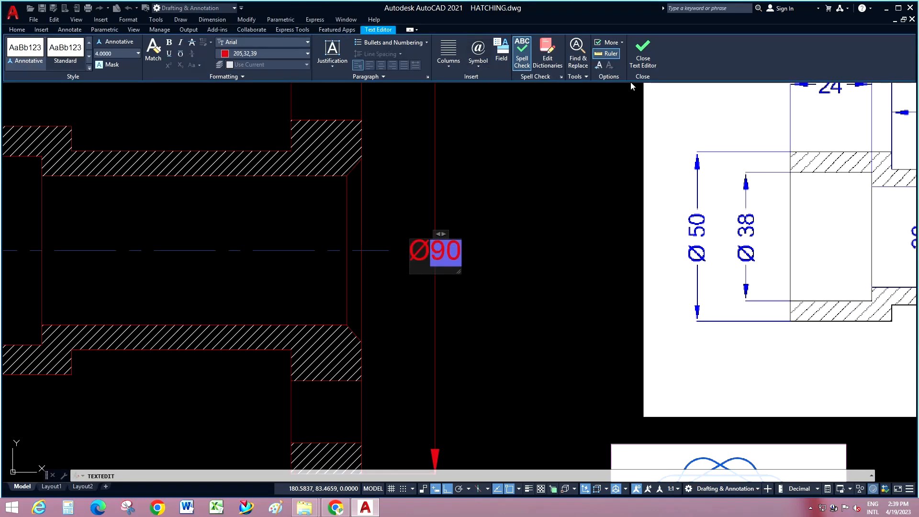
click(638, 60)
scroll(437, 269, down, 3)
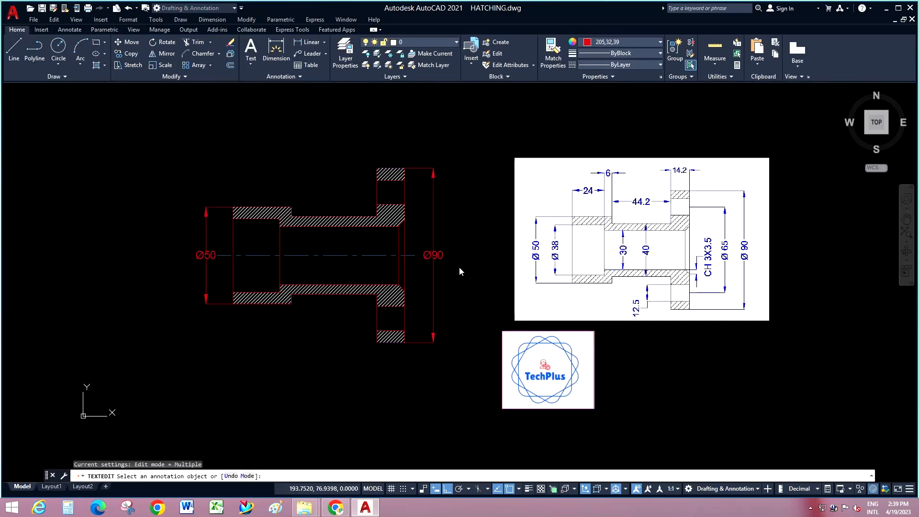
key(Escape)
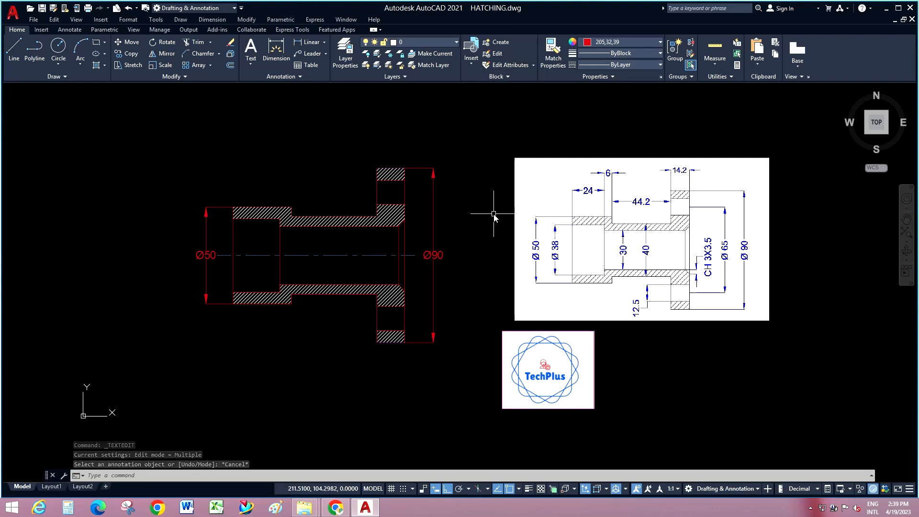
Dimension the counterbore diameter at the sleeve's left end, placed between the part and the Ø50 dimension
click(312, 42)
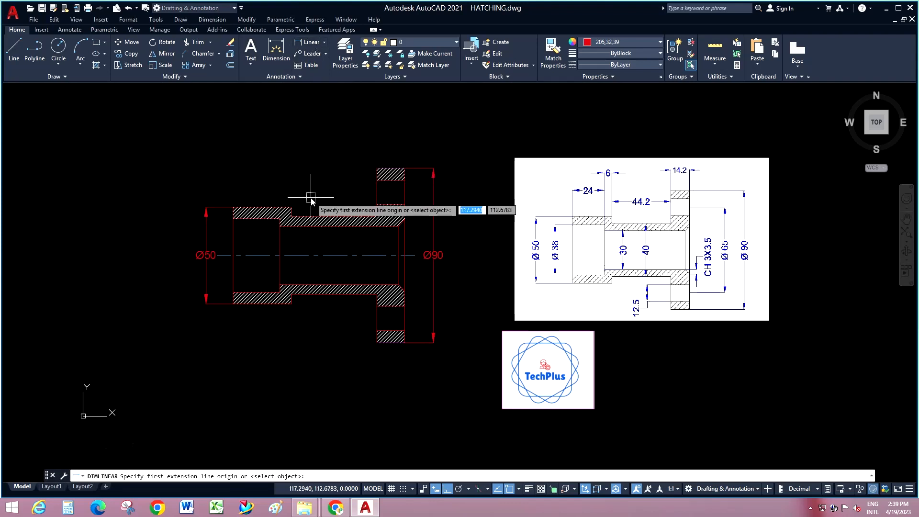
scroll(232, 247, up, 2)
click(233, 199)
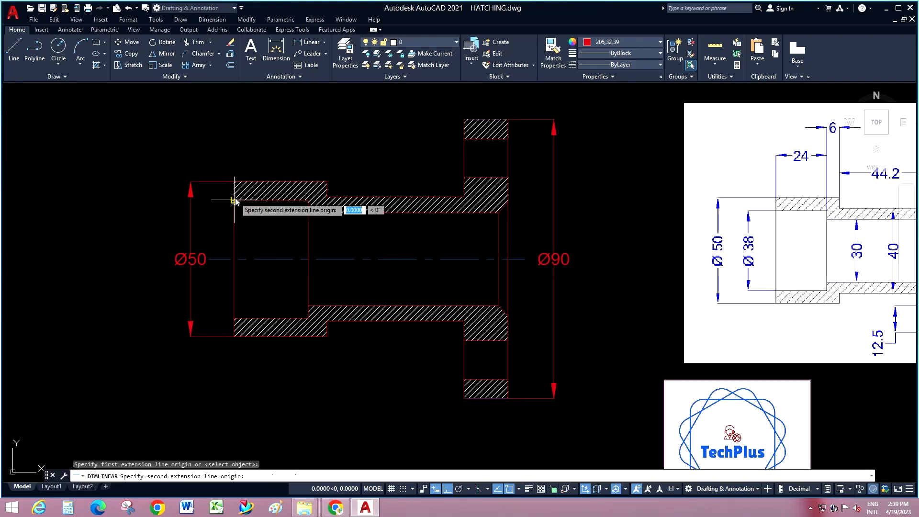
click(233, 318)
click(220, 307)
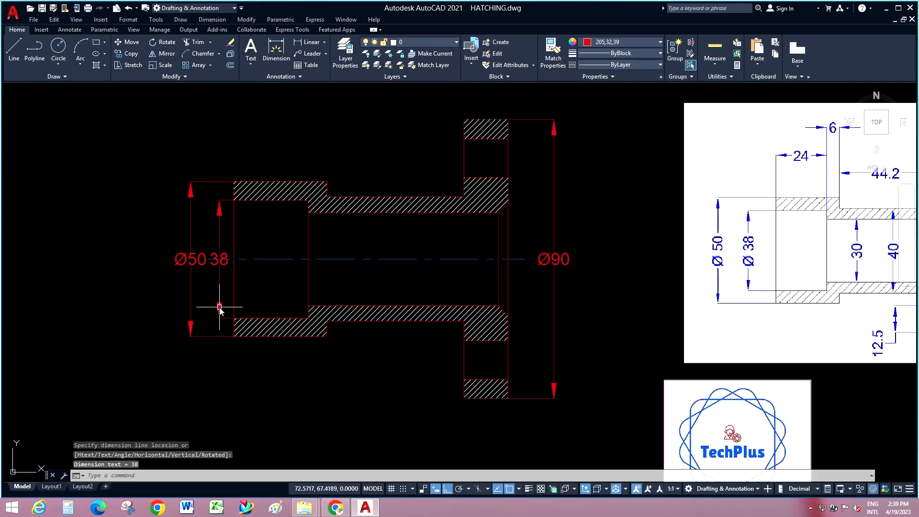
Shorten the centreline's left end so it stops just clear of the counterbore dimension text
scroll(198, 262, up, 5)
click(385, 286)
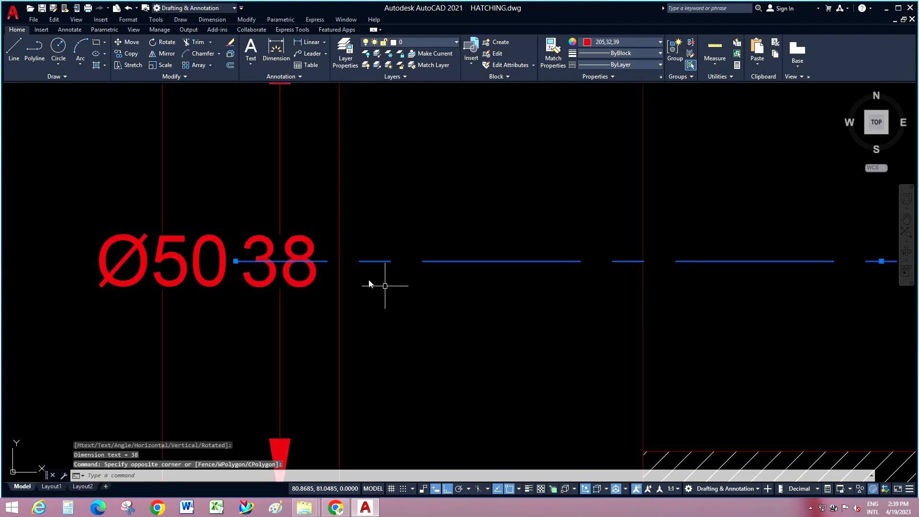
click(236, 261)
click(241, 253)
key(Escape)
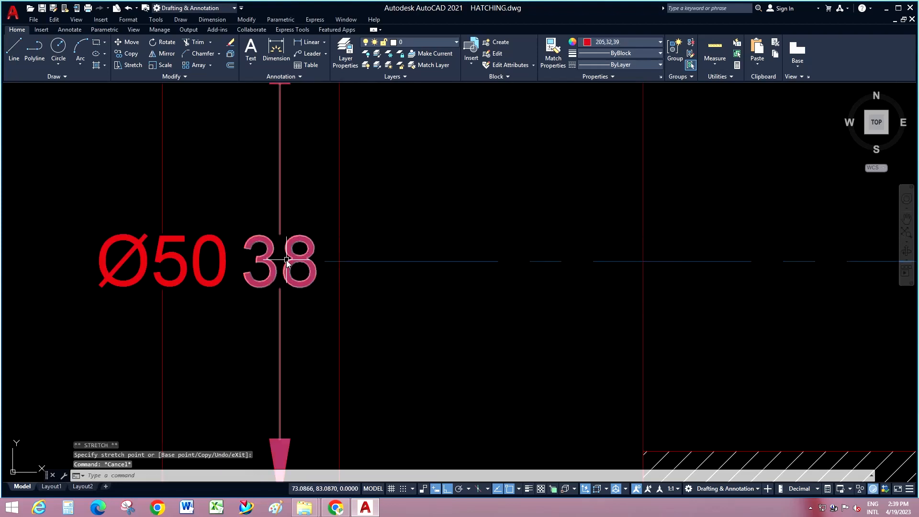
Insert a diameter symbol before the text of the 38 counterbore dimension
double_click(287, 263)
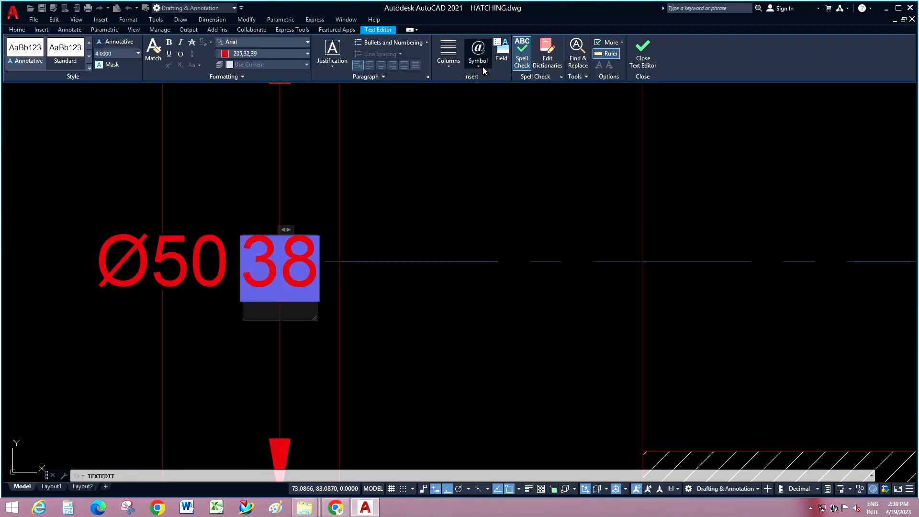
click(482, 67)
click(489, 96)
click(257, 164)
key(Escape)
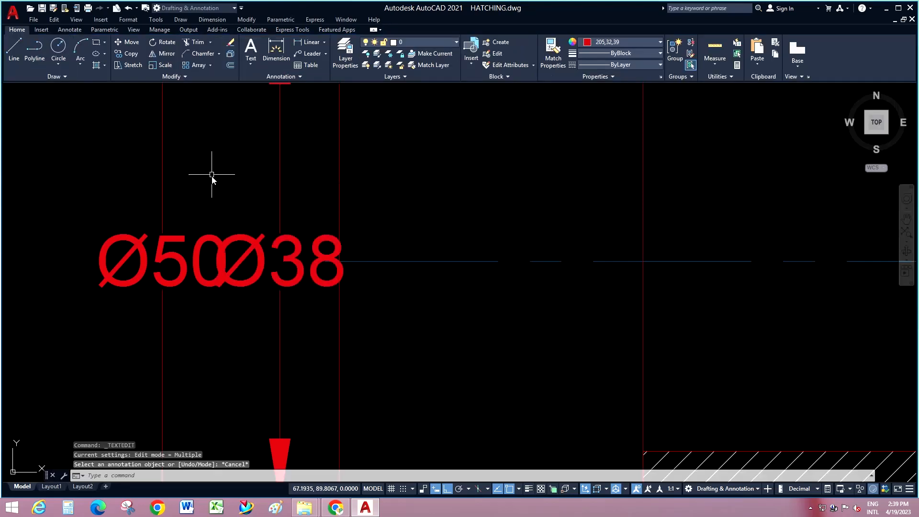
Move the Ø50 dimension line farther left, away from the Ø38 dimension
click(213, 177)
click(136, 213)
scroll(239, 221, down, 4)
click(232, 219)
click(182, 232)
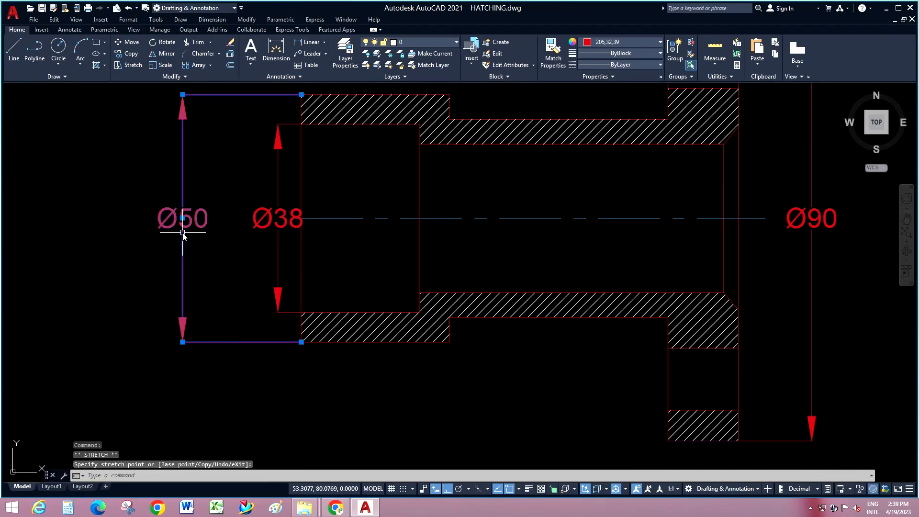
Move the Ø38 dimension line slightly left, clear of the sleeve's left face and the centreline
click(294, 188)
click(262, 205)
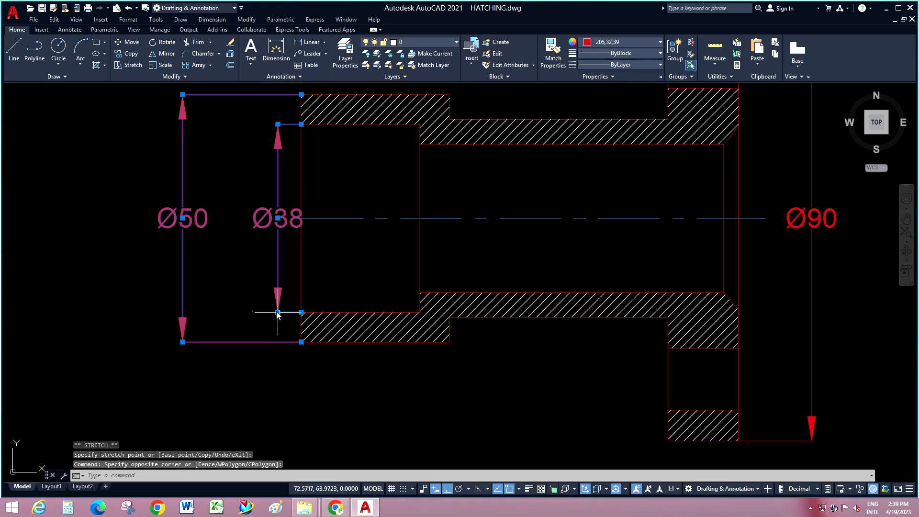
drag(278, 313, 256, 318)
click(246, 312)
key(Escape)
Add a horizontal linear dimension for the counterbore's depth, placed above the sleeve's left end
scroll(171, 310, down, 4)
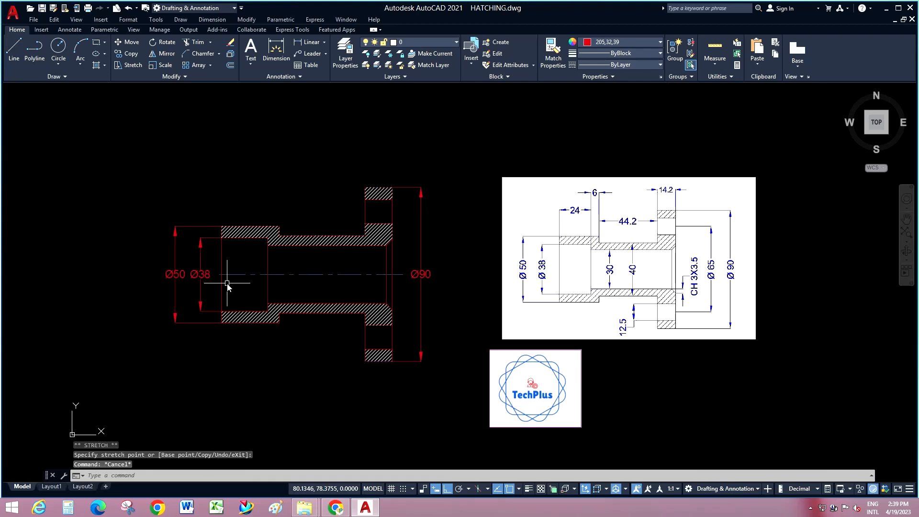
click(305, 45)
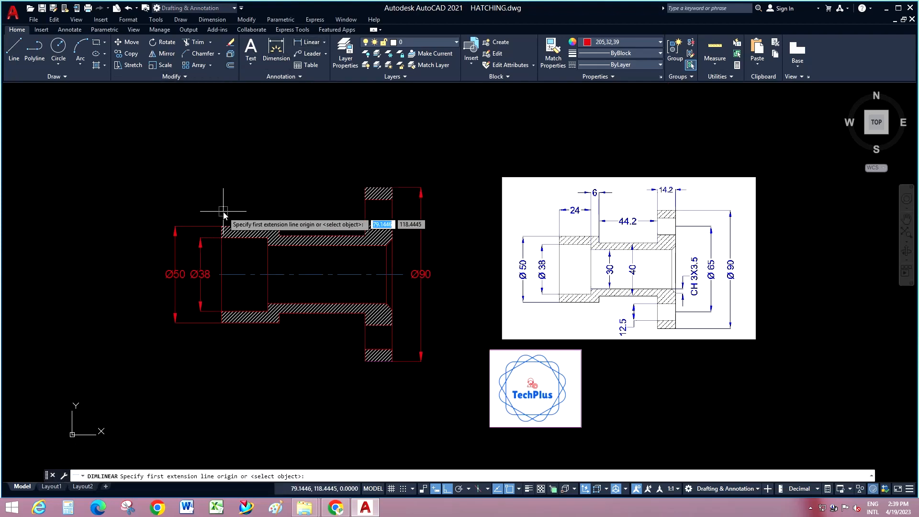
click(222, 226)
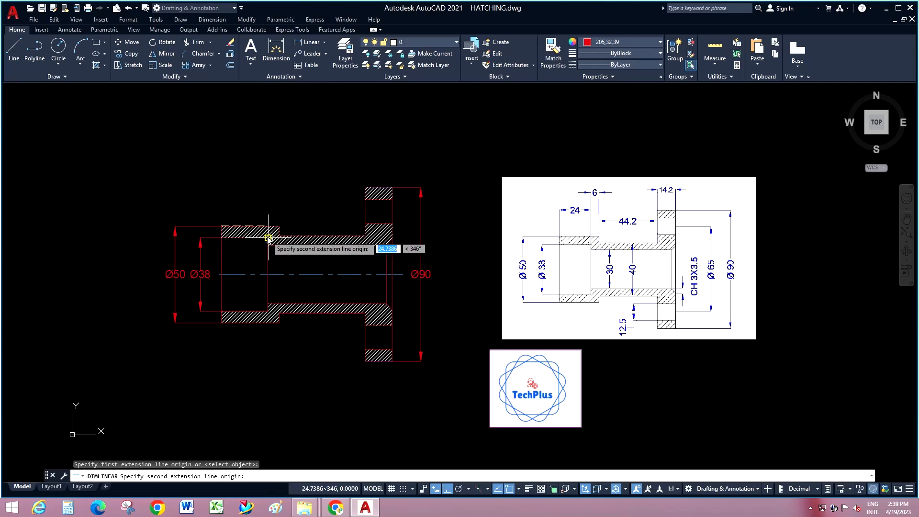
click(267, 241)
click(254, 211)
Dimension the horizontal offset between the counterbore's inner face and the outer shoulder, placed above the counterbore depth dimension
right_click(285, 186)
click(307, 193)
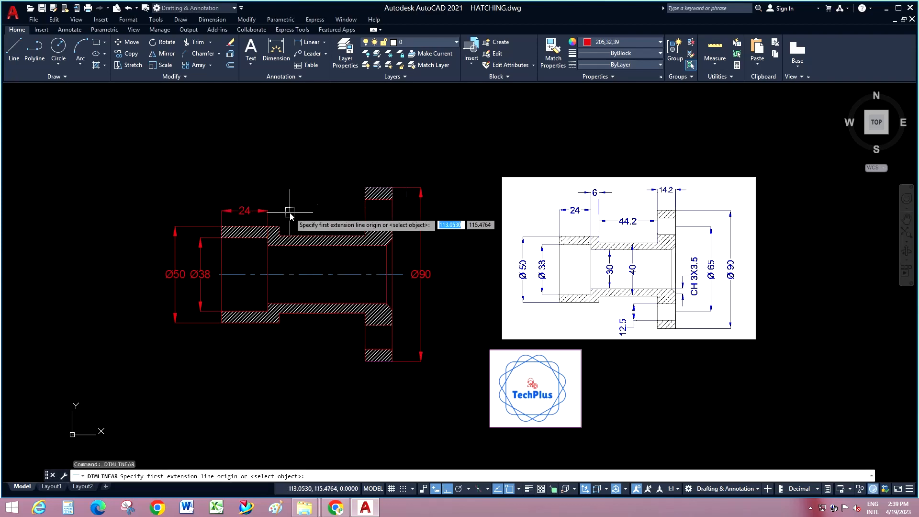
click(280, 226)
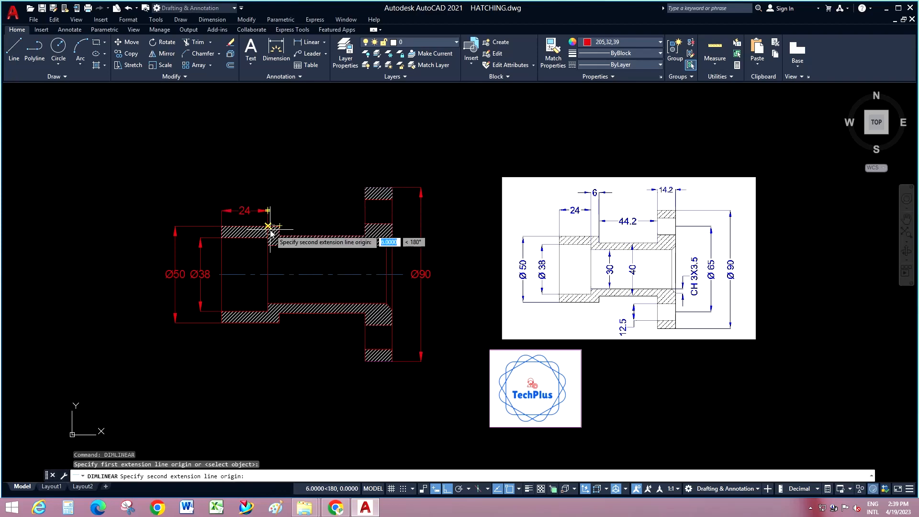
click(278, 216)
click(277, 196)
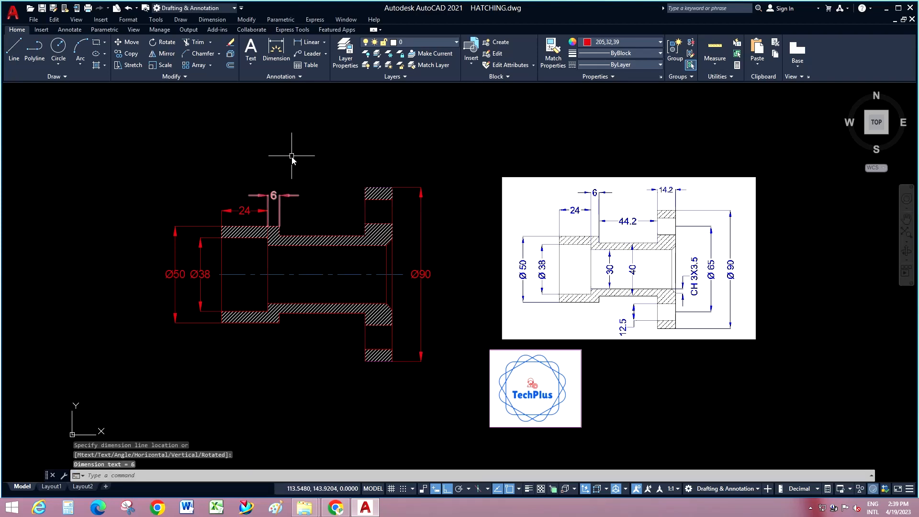
Dimension the narrow neck's length from the outer shoulder to the flange's left face, placed above the neck
right_click(298, 152)
click(326, 161)
click(279, 225)
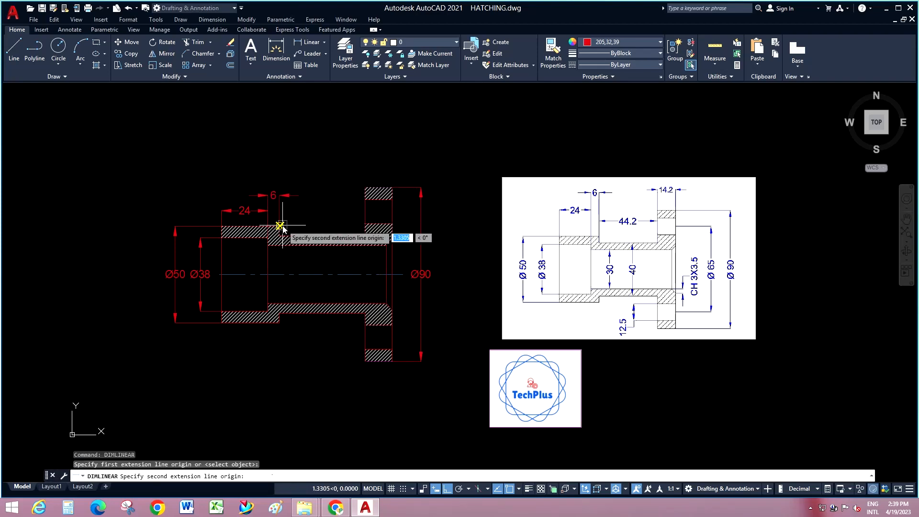
click(365, 223)
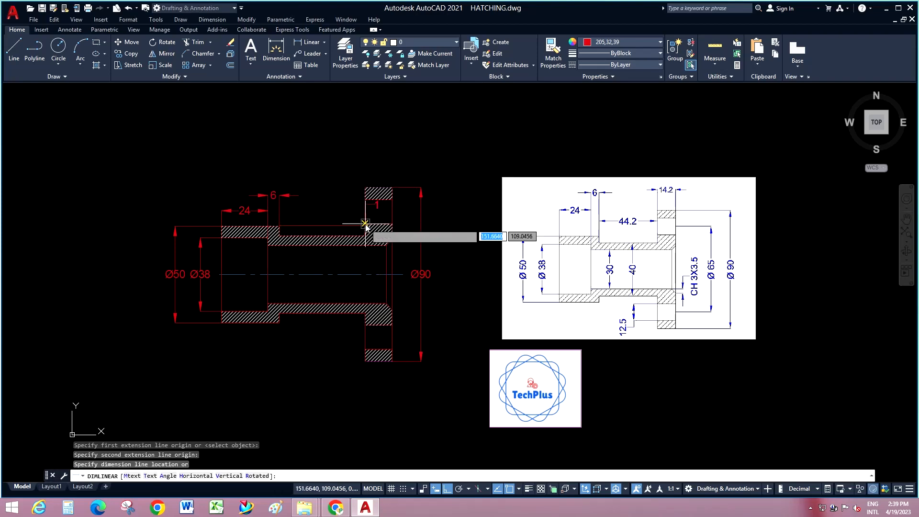
click(335, 214)
Dimension the flange's thickness between its left and right faces, placed just above the flange
right_click(334, 173)
click(364, 178)
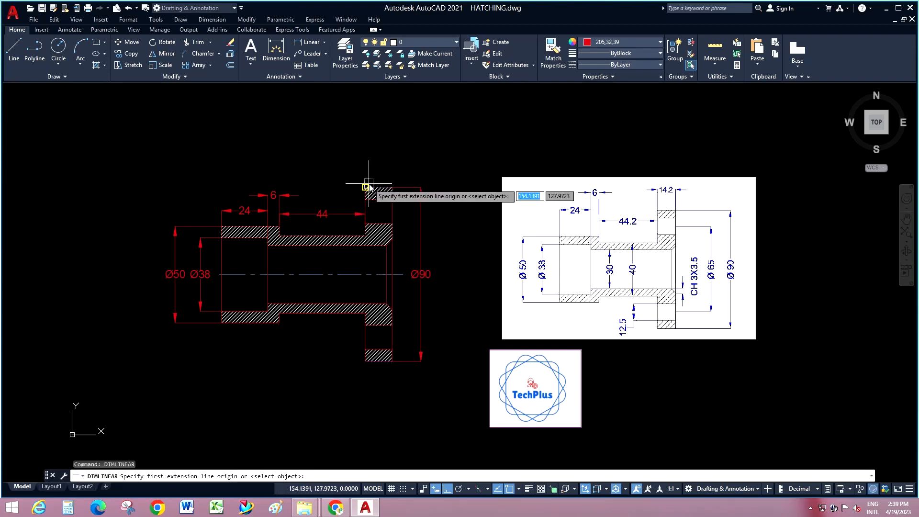
click(366, 188)
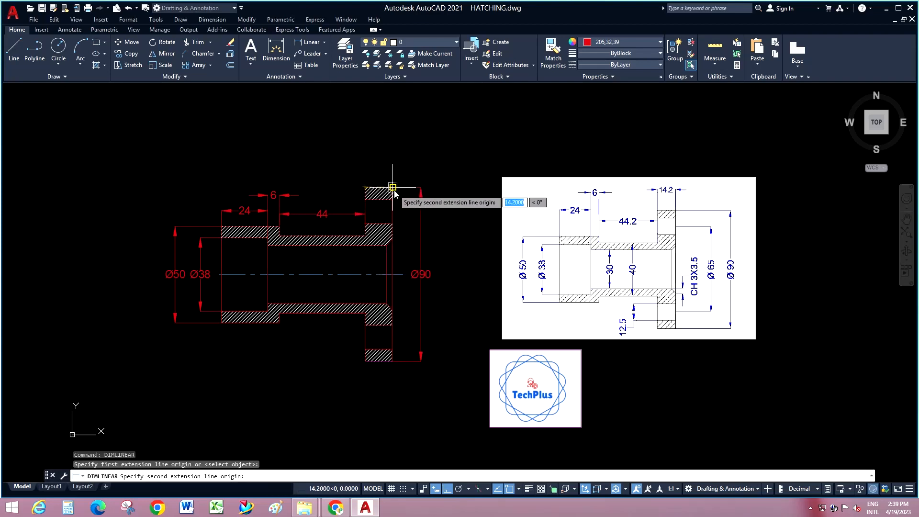
click(392, 187)
click(392, 175)
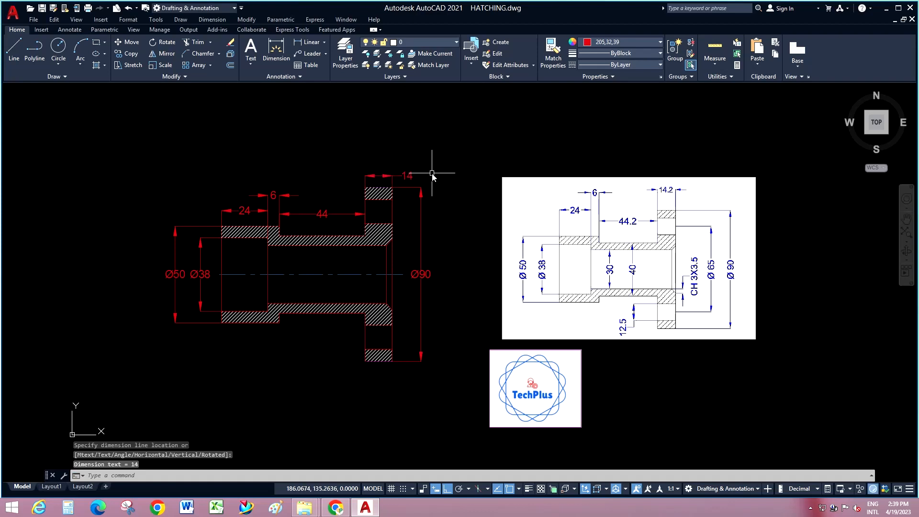
Add a vertical linear dimension for the narrow bore's diameter, placed inside the bore near the counterbore's inner face
right_click(449, 145)
click(460, 150)
click(292, 300)
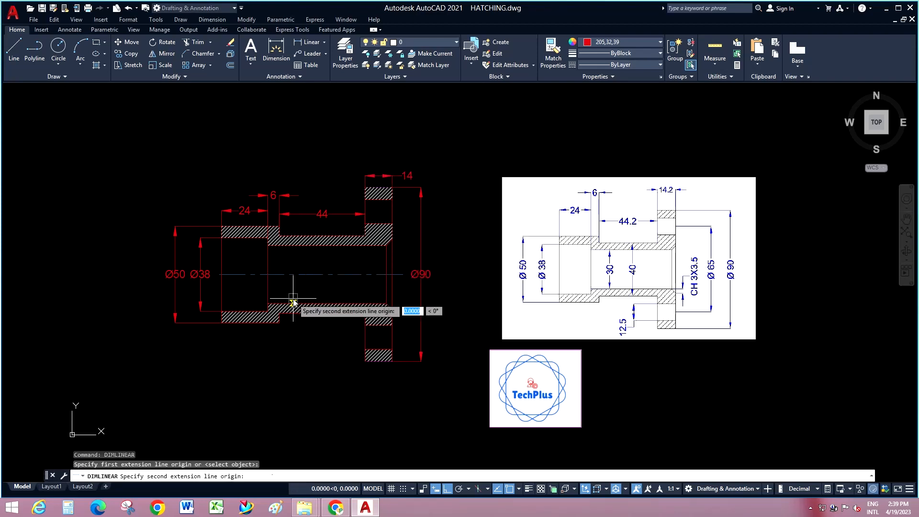
click(293, 246)
click(289, 262)
Dimension the neck's outer diameter with a vertical linear dimension, placed just right of the bore diameter dimension
right_click(318, 263)
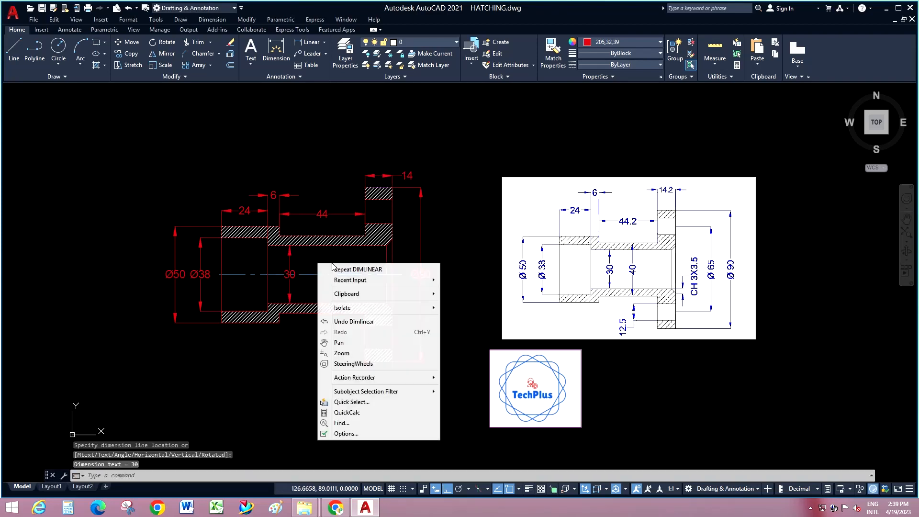
click(335, 269)
click(323, 237)
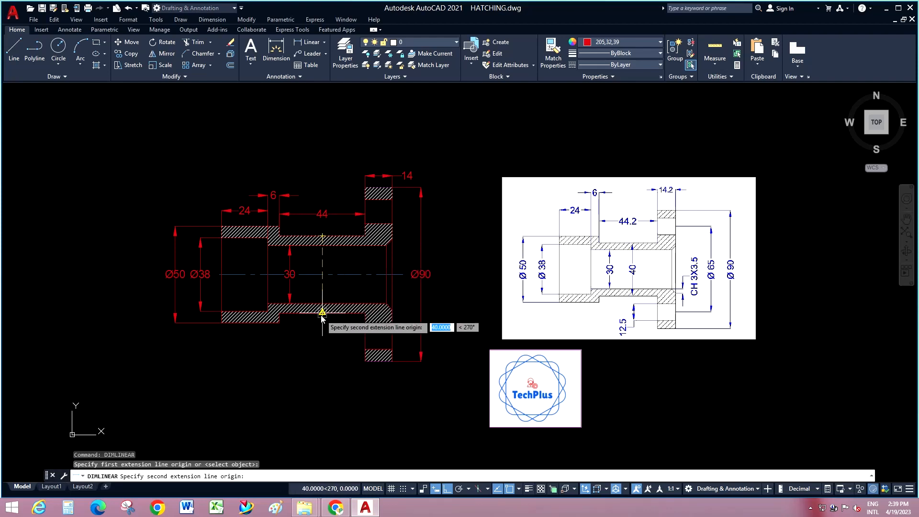
click(322, 313)
click(312, 287)
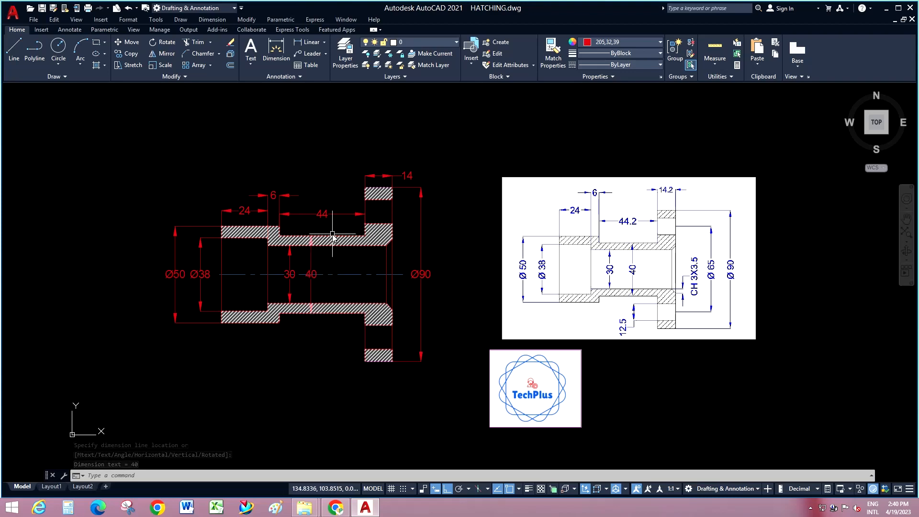
Set the Standard dimension style's linear precision to one decimal place (0.0)
scroll(316, 208, up, 6)
scroll(282, 246, down, 4)
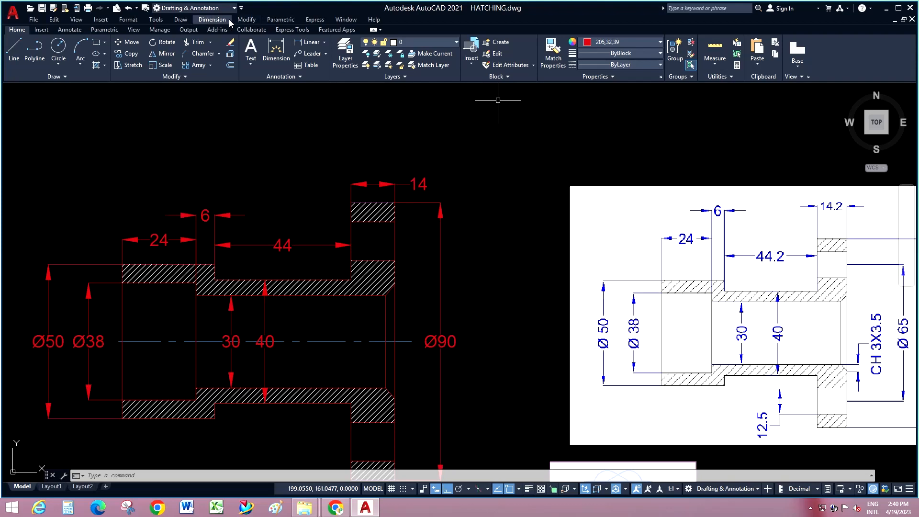
click(244, 22)
mouse_move(213, 21)
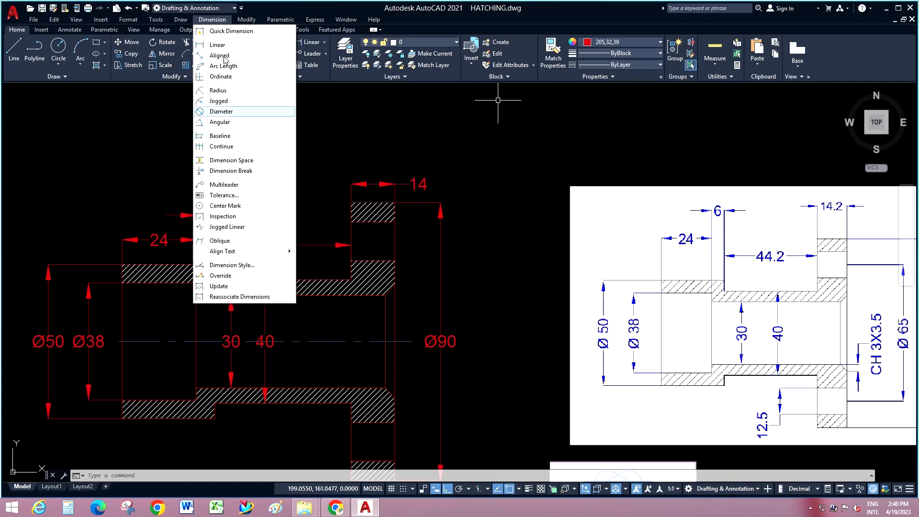
click(253, 267)
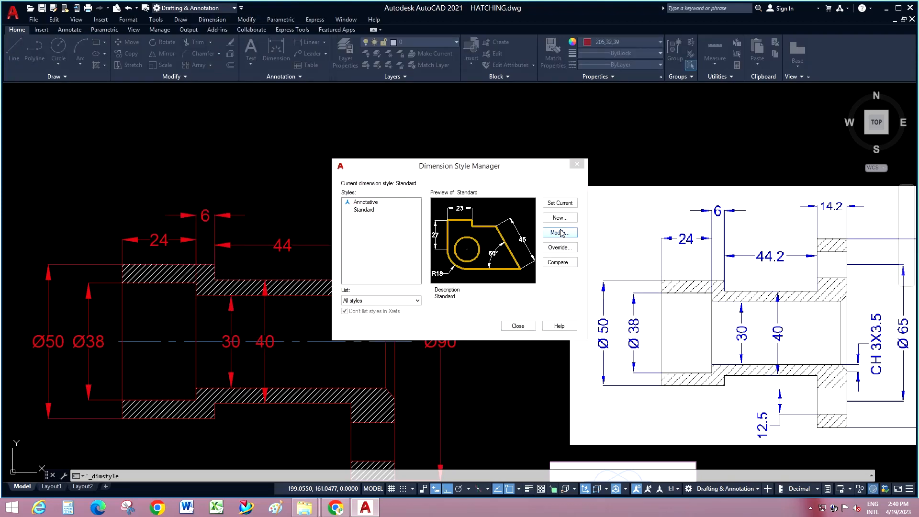
click(558, 246)
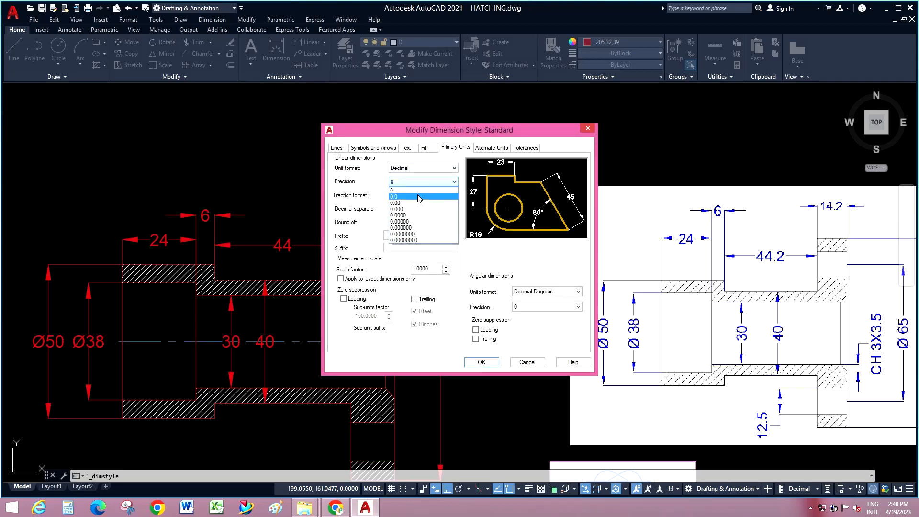
click(407, 194)
click(482, 363)
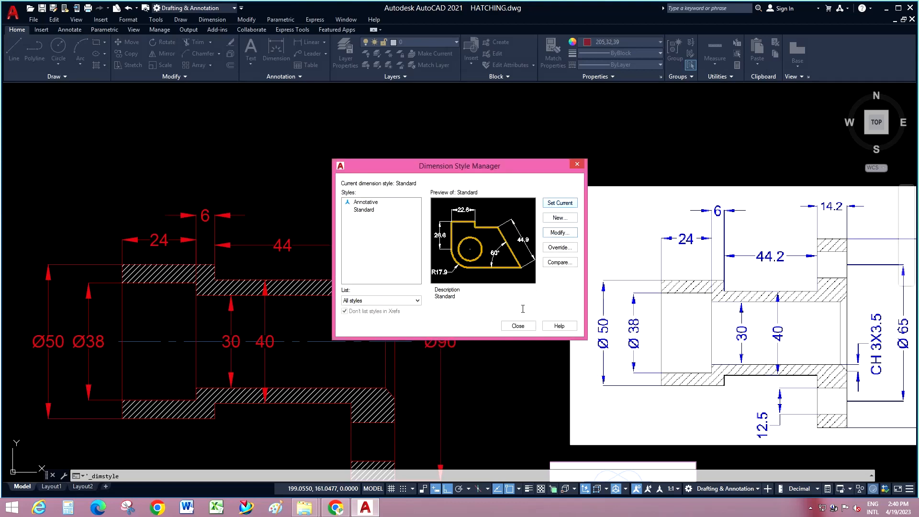
click(518, 326)
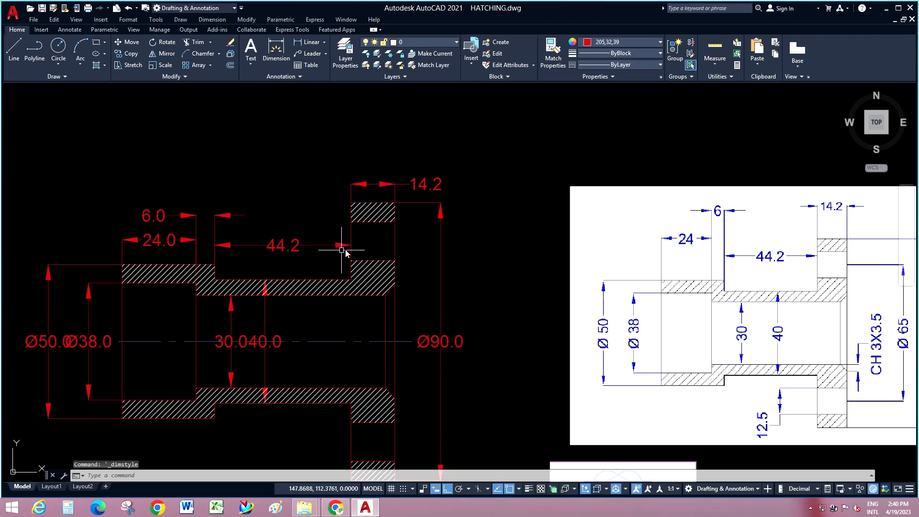
Move the Ø50 dimension line further left, clear of the Ø38 dimension's text
scroll(341, 250, down, 2)
scroll(112, 321, up, 4)
click(245, 233)
click(181, 237)
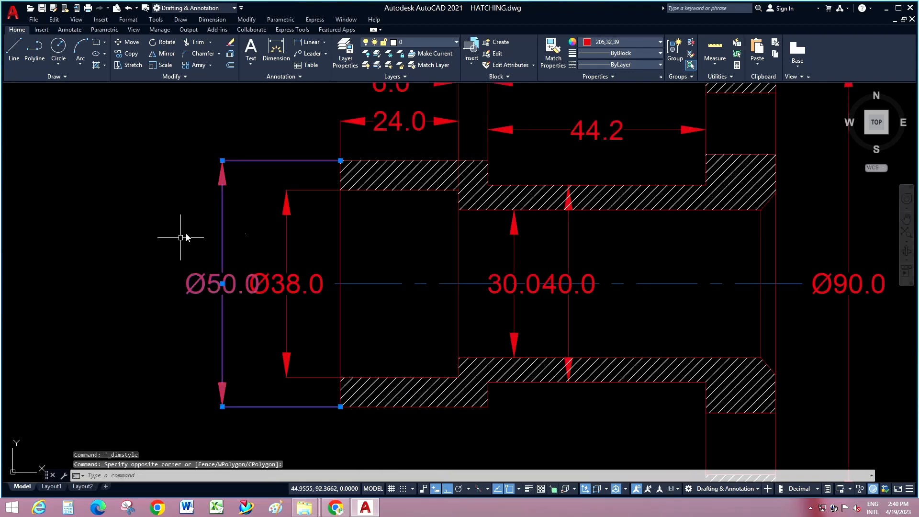
click(222, 160)
key(Escape)
scroll(410, 267, down, 2)
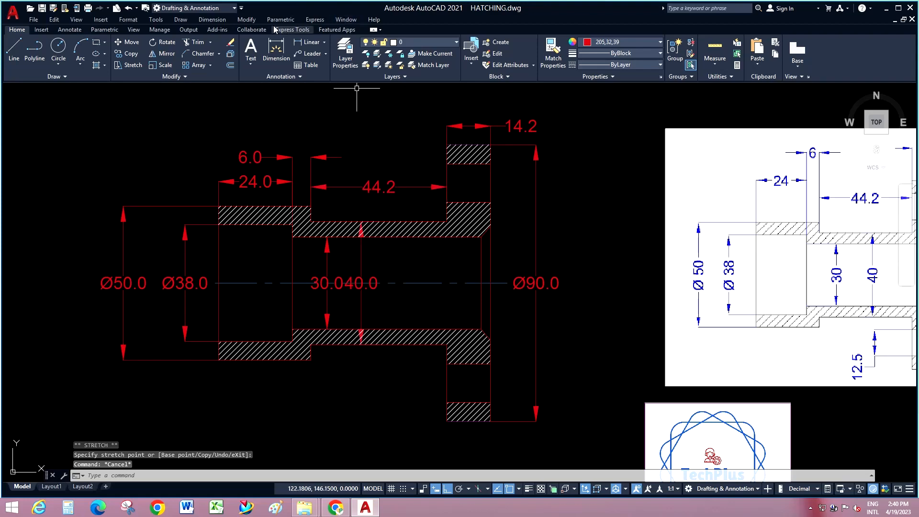
Set the Standard dimension style's linear precision to 0, with no decimal places
click(212, 20)
click(266, 266)
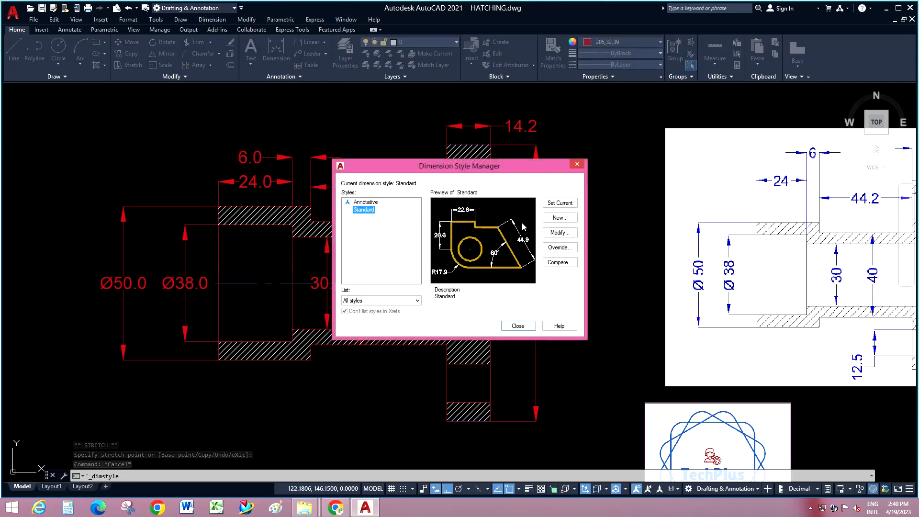
click(559, 232)
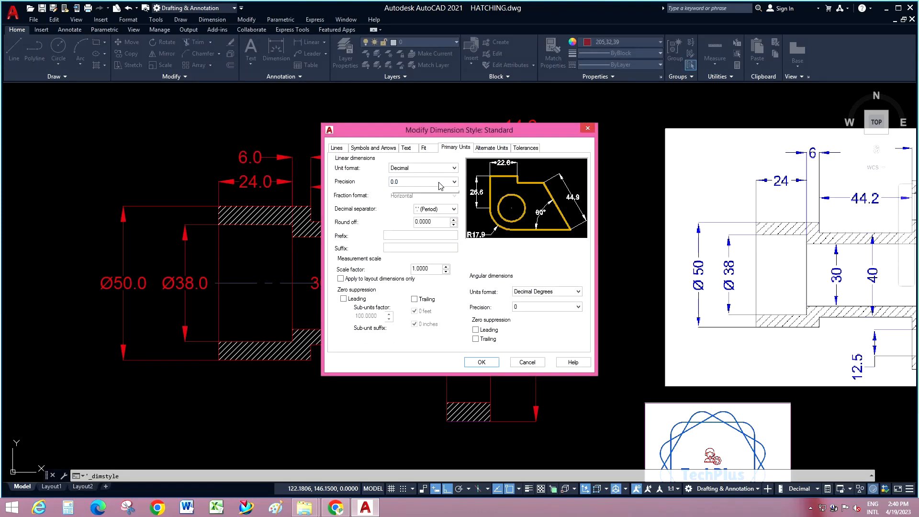
click(441, 182)
click(413, 190)
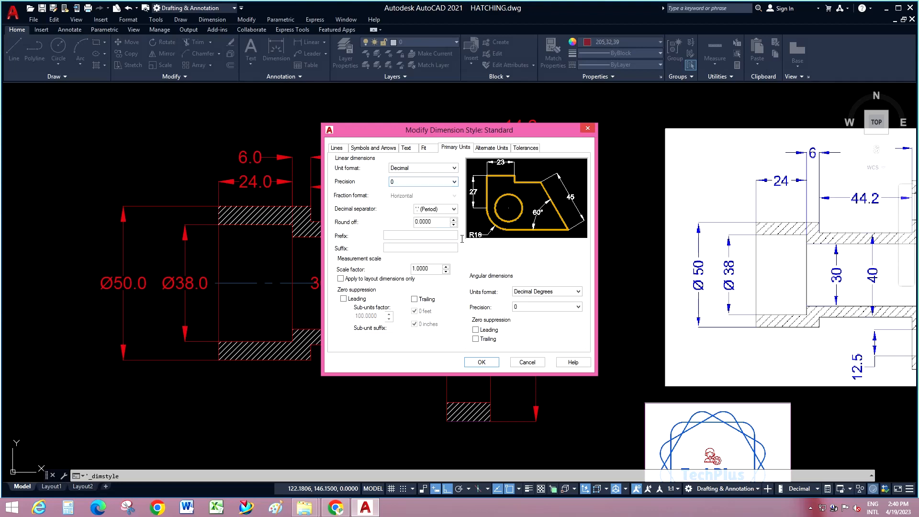
click(481, 362)
click(517, 326)
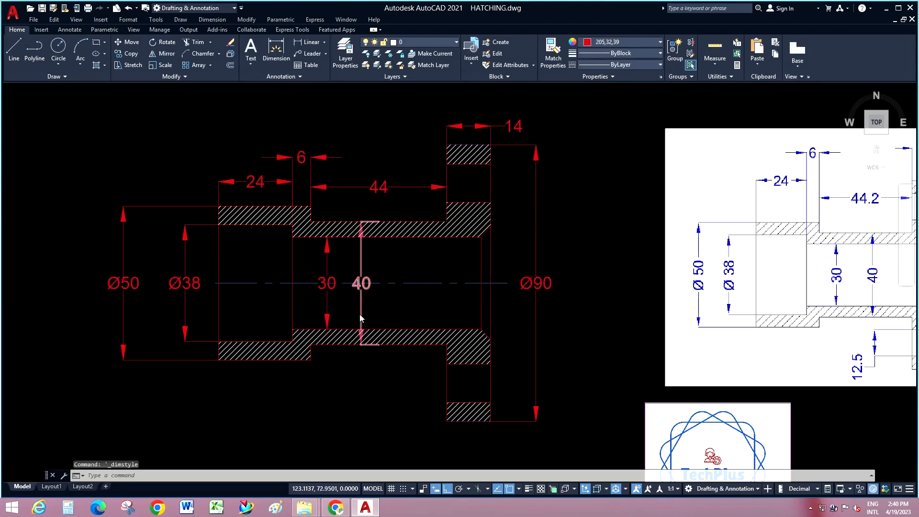
scroll(360, 314, down, 4)
scroll(376, 330, up, 3)
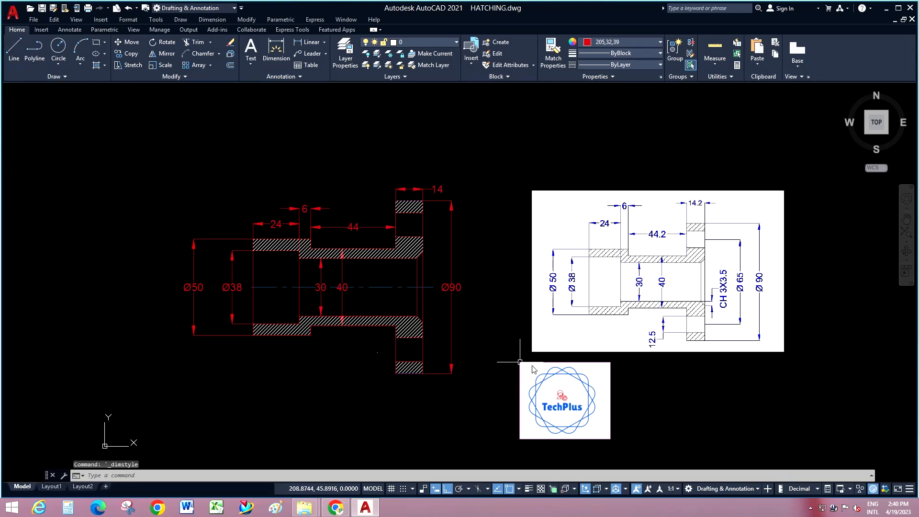
click(811, 508)
click(807, 457)
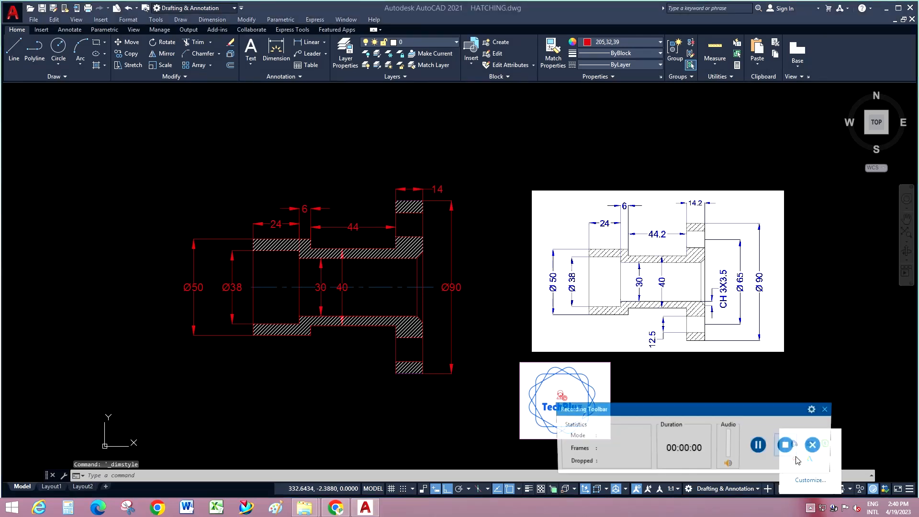